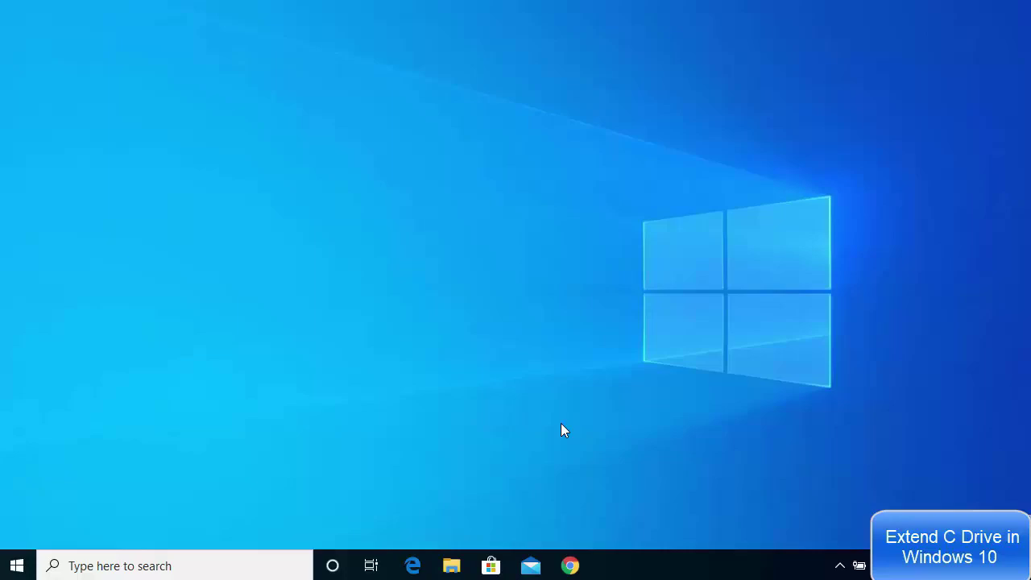
Step: Look over the drives in This PC, then close File Explorer
{"action": "left_click", "coordinate": [452, 566]}
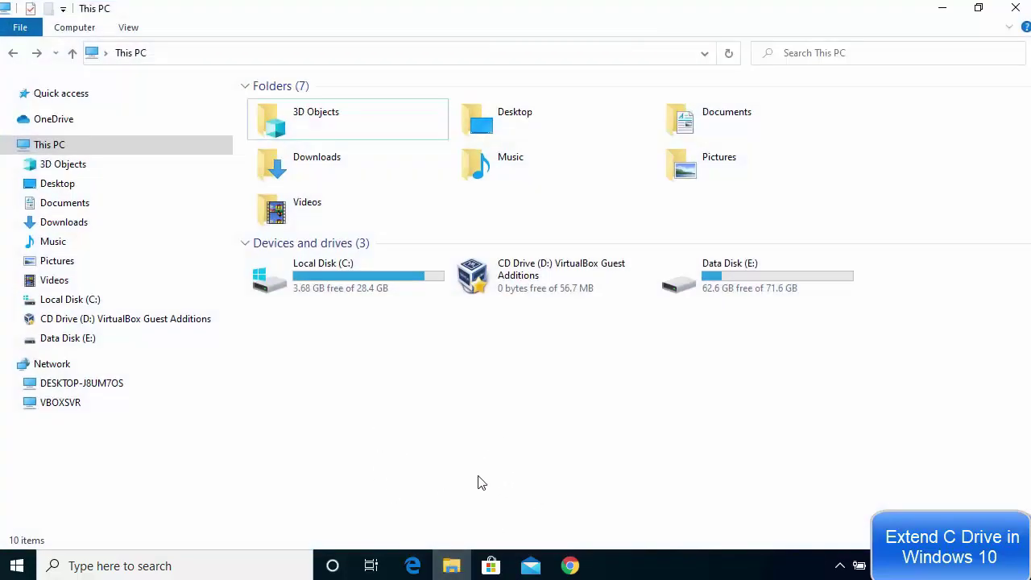
{"action": "left_click", "coordinate": [79, 142]}
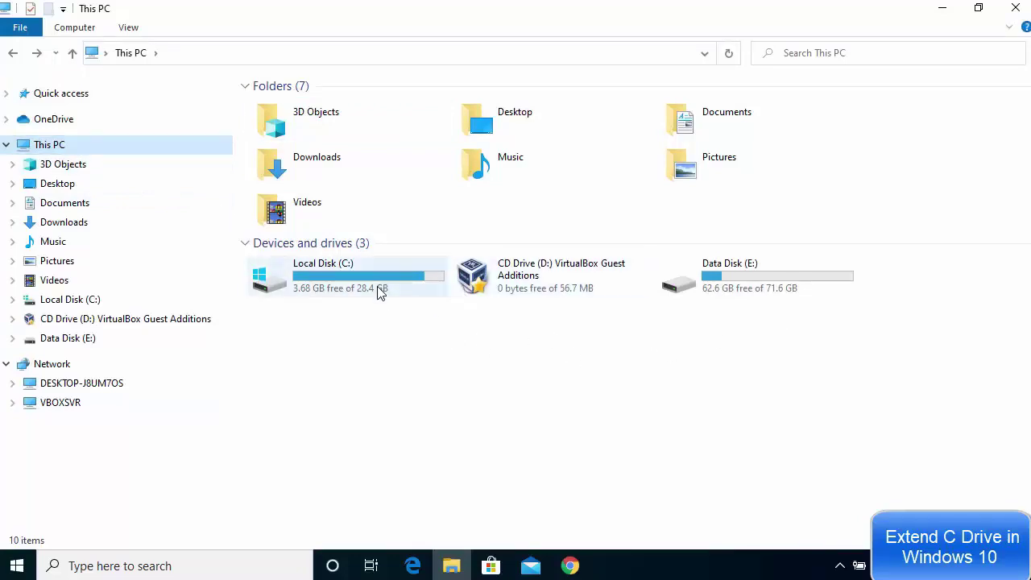
{"action": "mouse_move", "coordinate": [761, 302]}
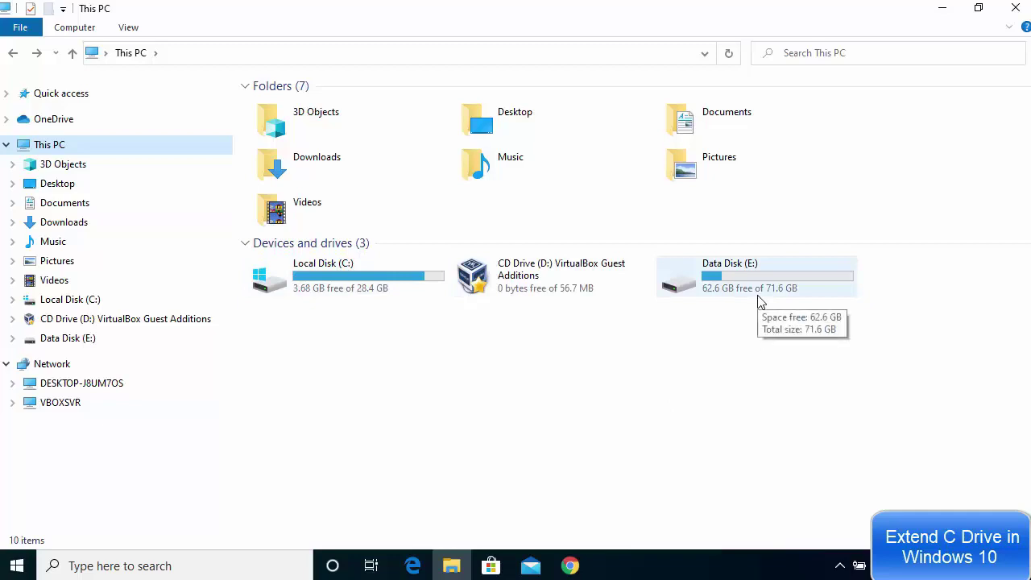
{"action": "left_click", "coordinate": [700, 376]}
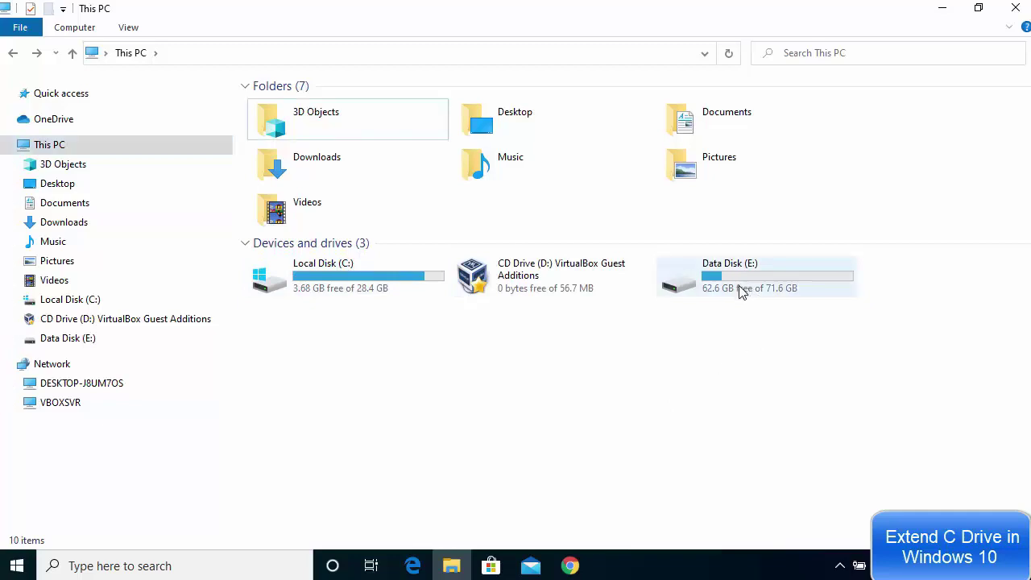
{"action": "mouse_move", "coordinate": [750, 289]}
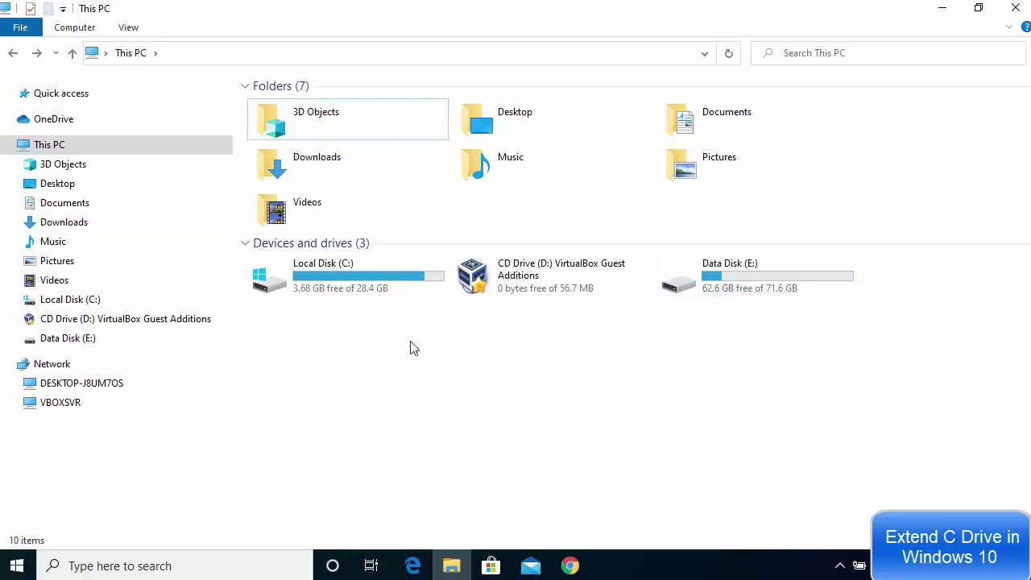
{"action": "left_click", "coordinate": [934, 13]}
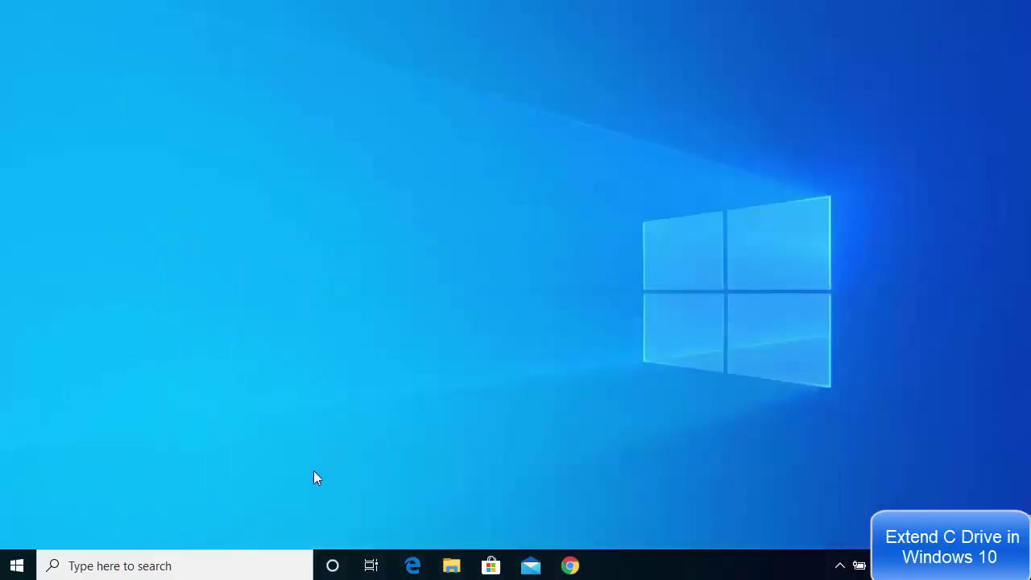
Step: Search 'disk mange' and launch Create and format hard disk partitions
{"action": "left_click", "coordinate": [133, 564]}
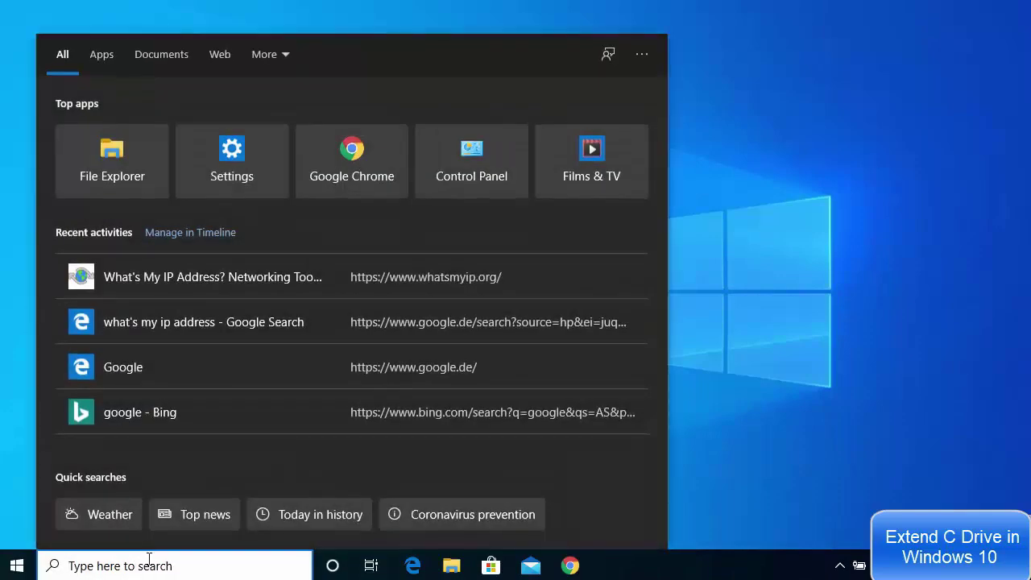
{"action": "type", "text": "disk"}
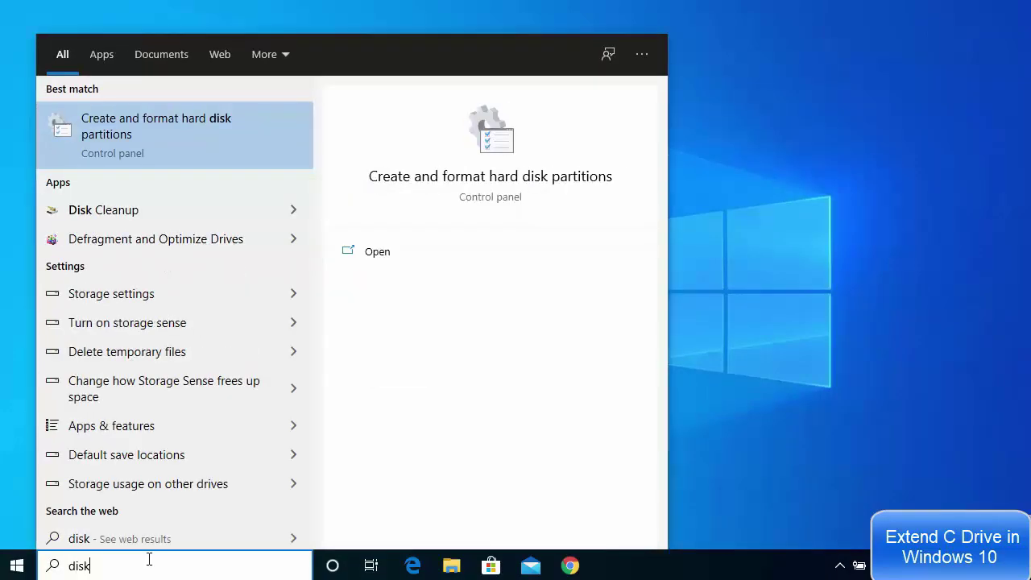
{"action": "type", "text": " mange"}
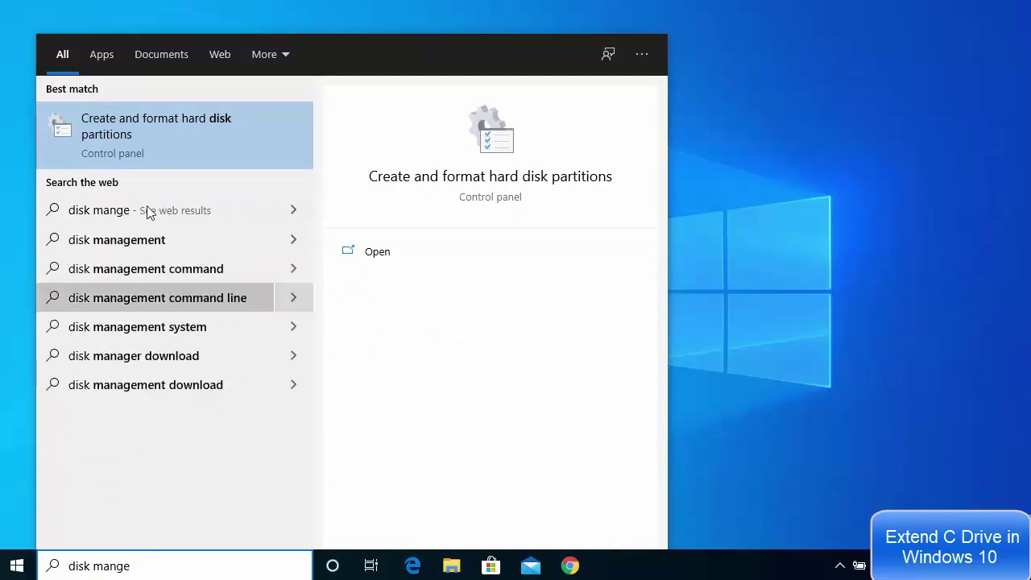
{"action": "left_click", "coordinate": [159, 122]}
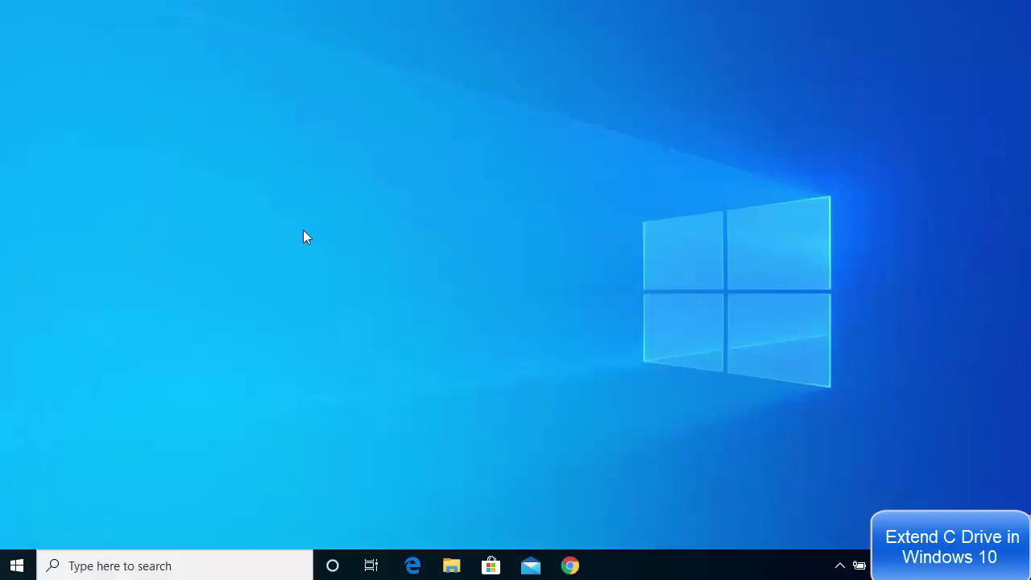
Step: Maximize Disk Management and inspect the C: (28.50 GB) and Data Disk E: (71.66 GB) partitions
{"action": "left_click", "coordinate": [655, 75]}
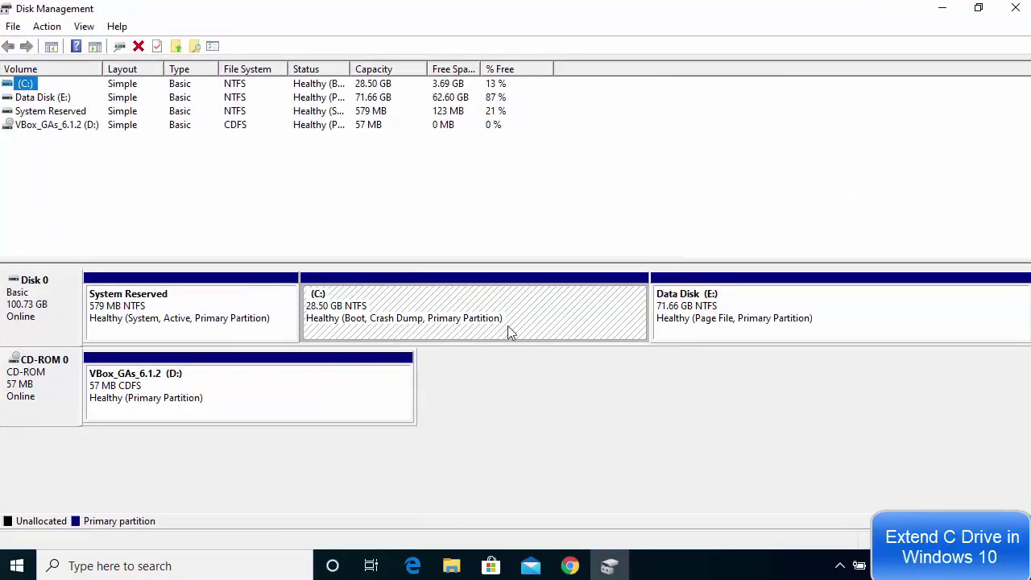
{"action": "left_click", "coordinate": [525, 392]}
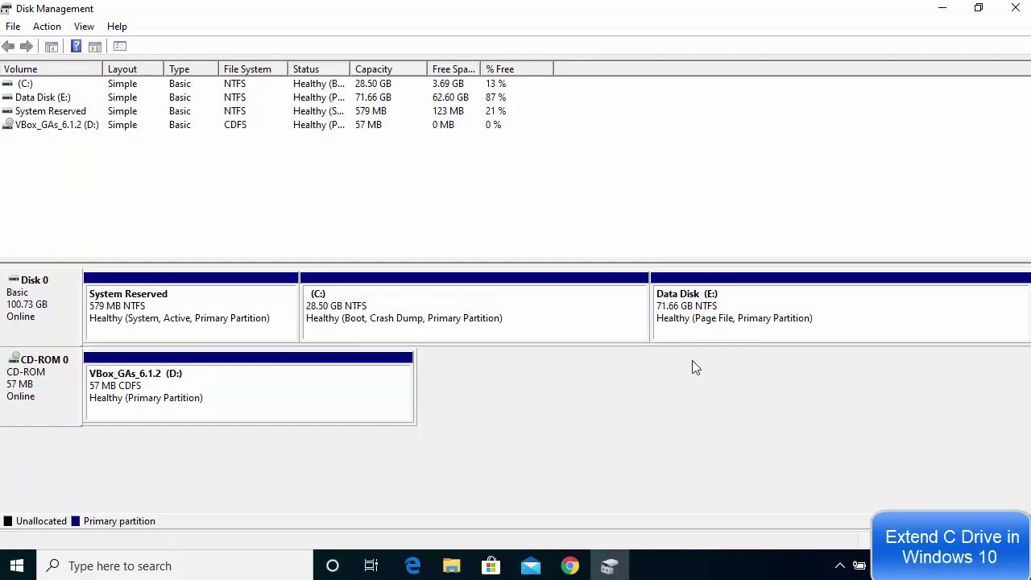
{"action": "left_click", "coordinate": [505, 311]}
{"action": "left_click", "coordinate": [761, 317]}
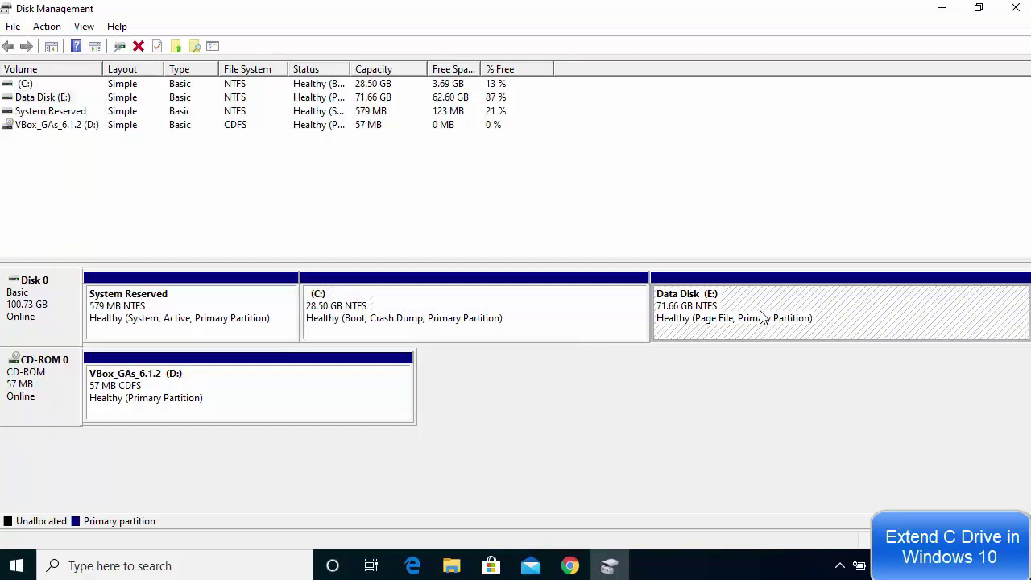
{"action": "left_click", "coordinate": [451, 565]}
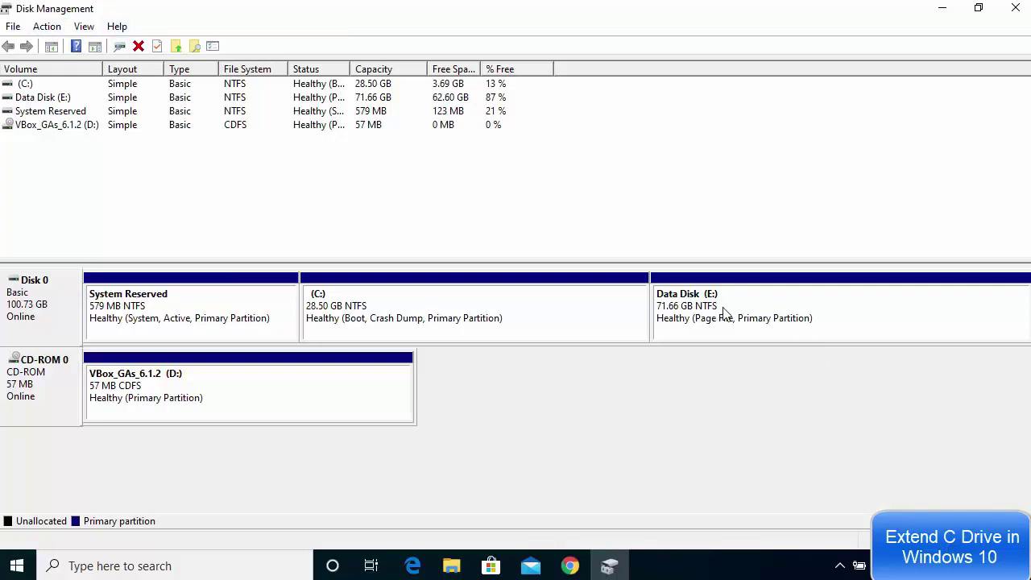
Step: Open Shrink Volume for Data Disk (E:), which offers 64055 MB of shrinkable space
{"action": "right_click", "coordinate": [773, 320]}
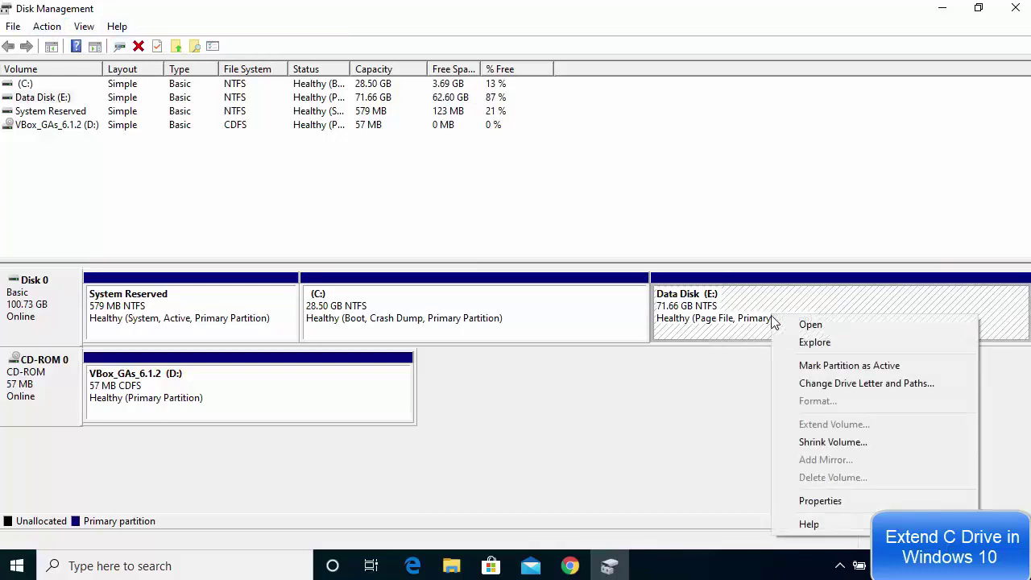
{"action": "left_click", "coordinate": [832, 443]}
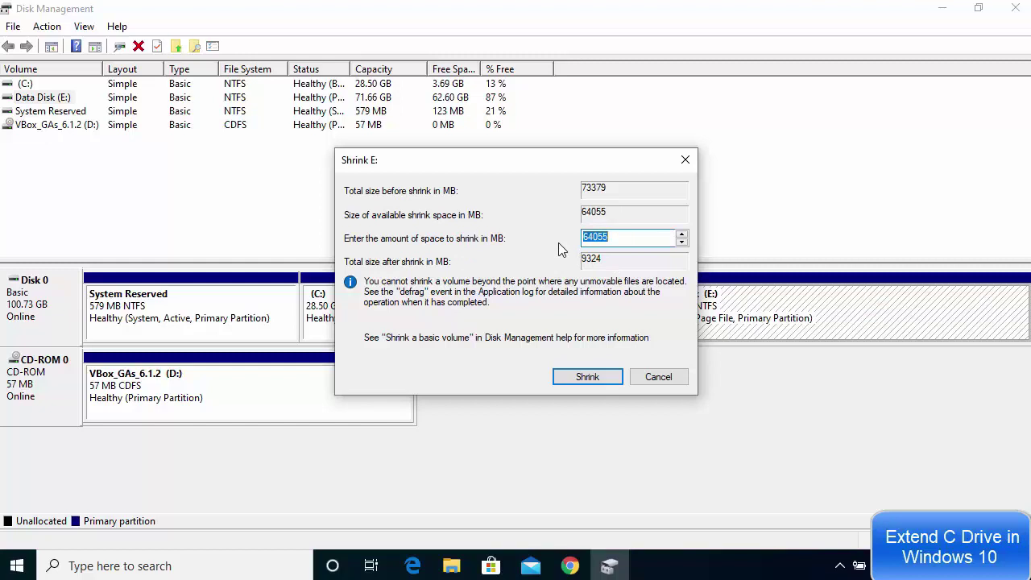
Step: Compute 1024*20 = 20,480 in Calculator, then select the 64055 shrink amount field
{"action": "left_click", "coordinate": [169, 564]}
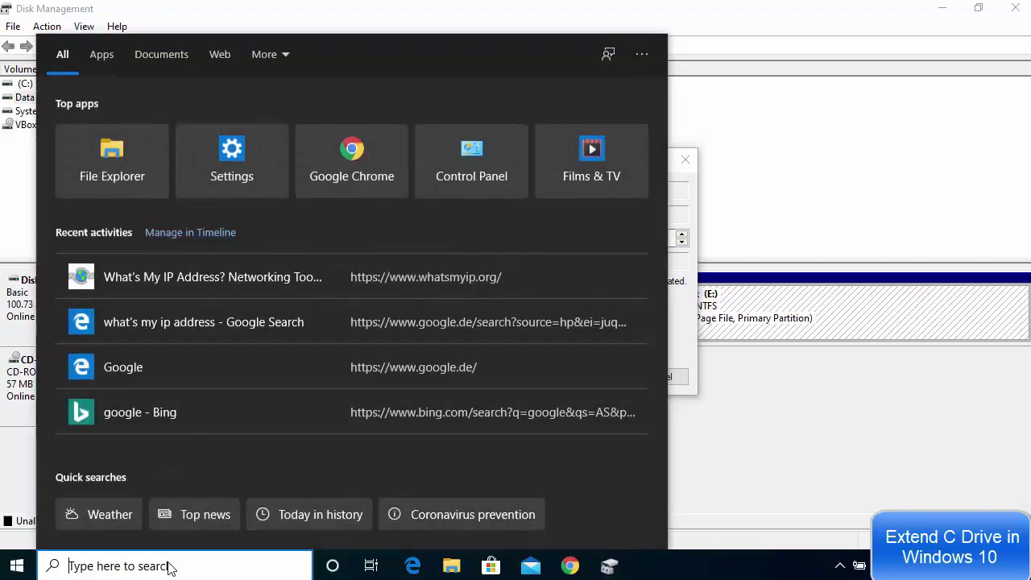
{"action": "type", "text": "cal"}
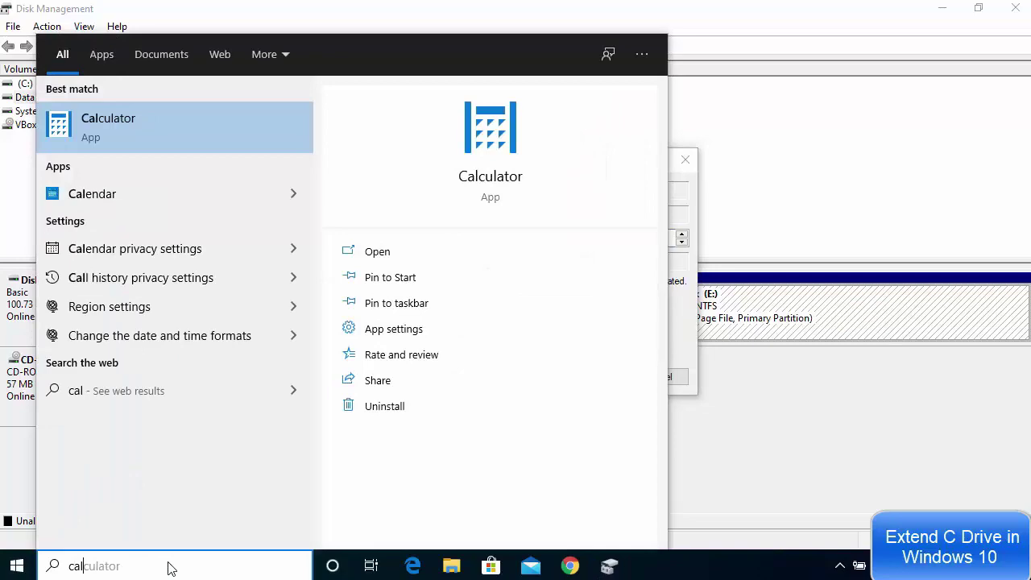
{"action": "left_click", "coordinate": [193, 118]}
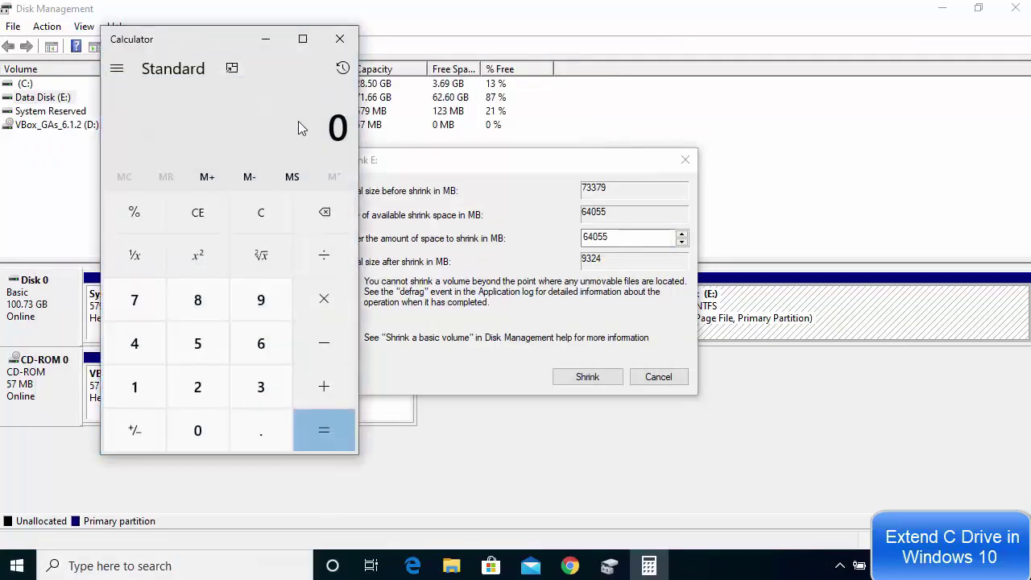
{"action": "type", "text": "1024"}
{"action": "type", "text": "*"}
{"action": "type", "text": "20"}
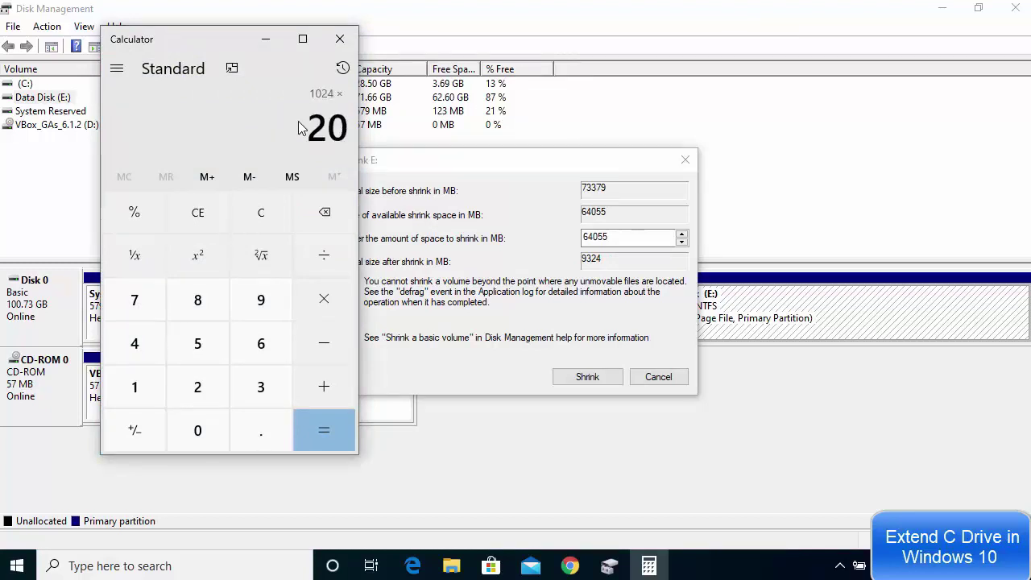
{"action": "key", "text": "Return"}
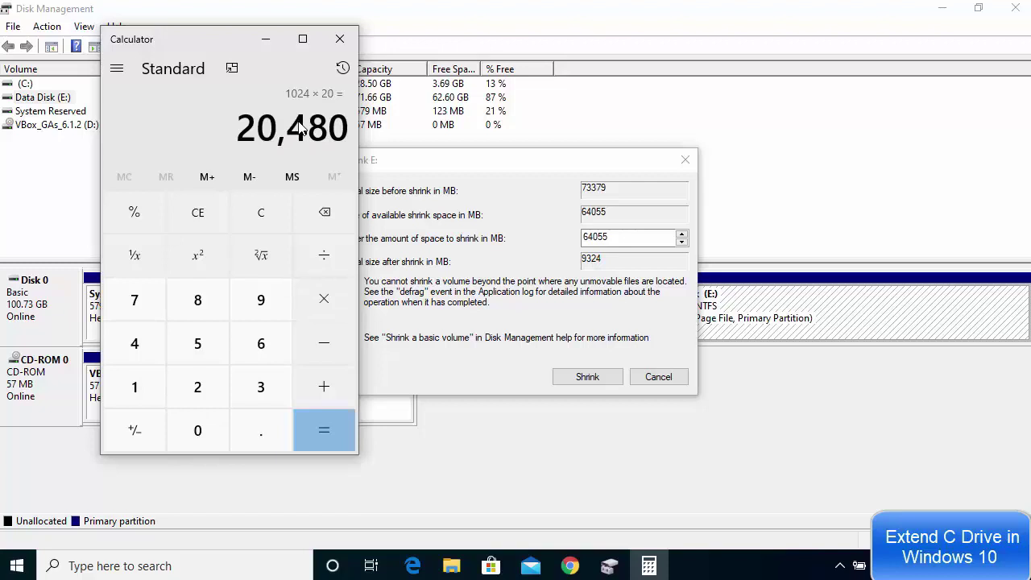
{"action": "left_click", "coordinate": [603, 236]}
{"action": "double_click", "coordinate": [602, 236]}
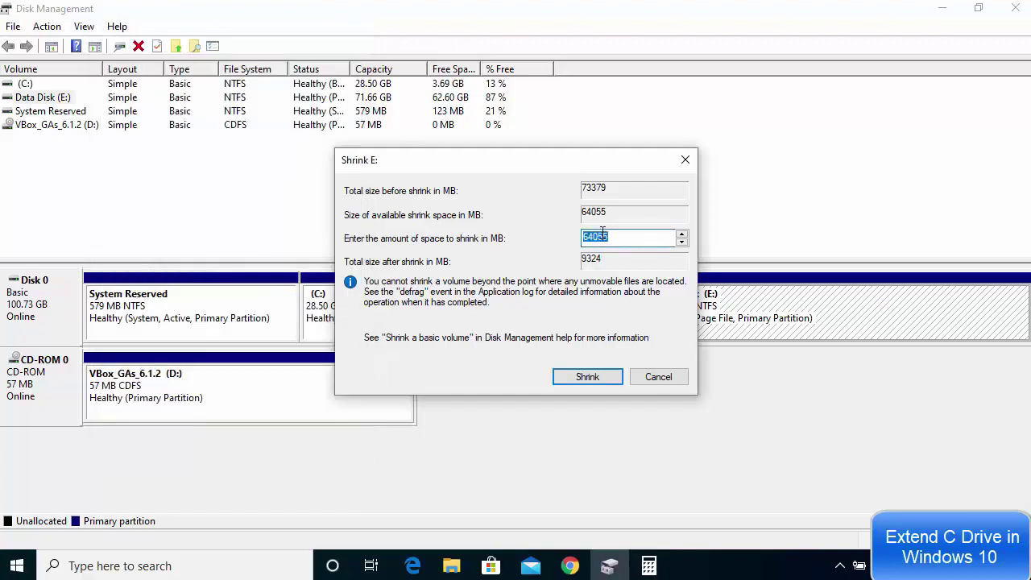
Step: Shrink Data Disk (E:) by 20480 MB and select the new 20.00 GB unallocated space
{"action": "type", "text": "20480"}
{"action": "left_click", "coordinate": [580, 377]}
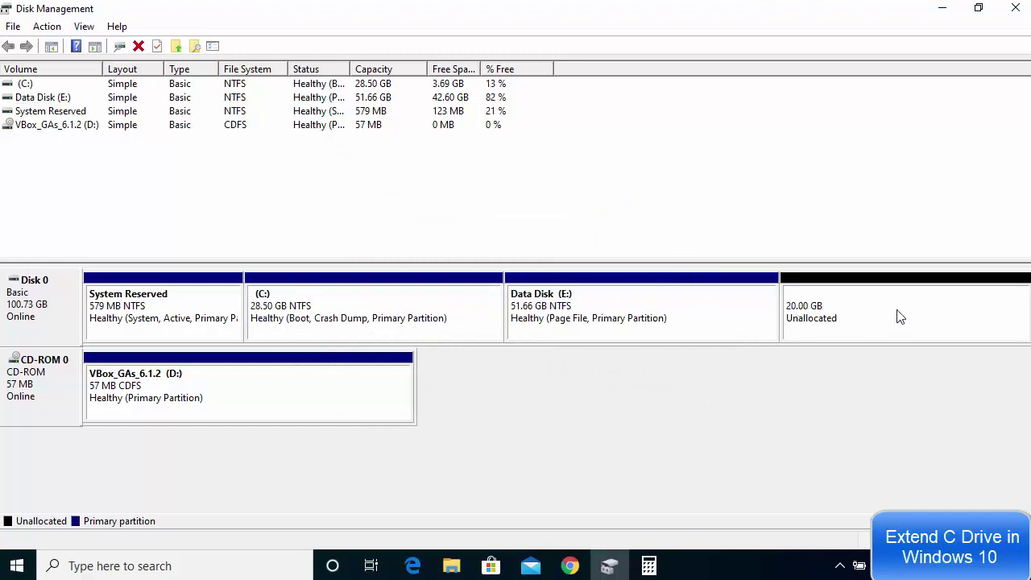
{"action": "left_click", "coordinate": [846, 321]}
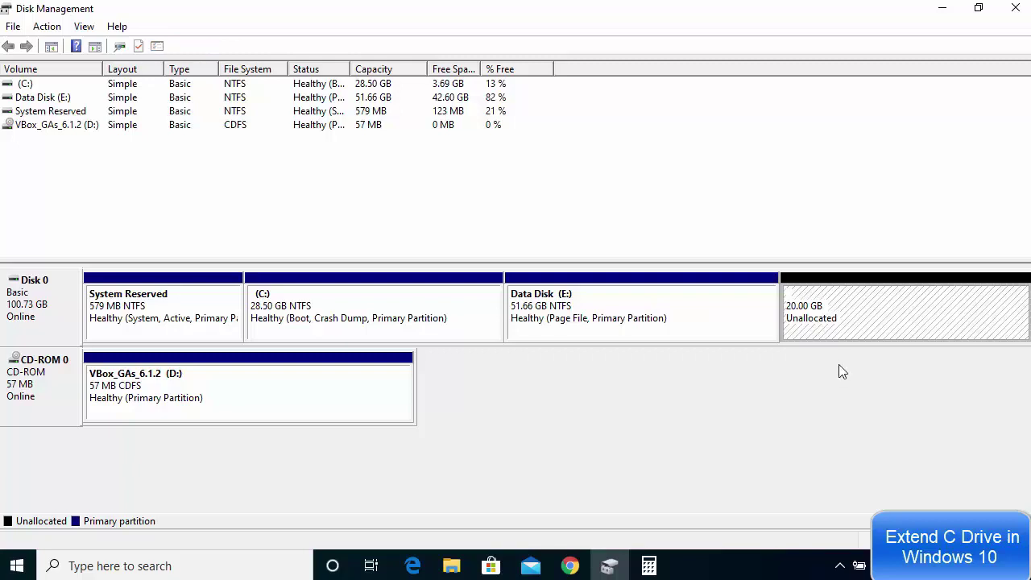
Step: Start a New Simple Volume on the unallocated space, keeping the 20480 MB size
{"action": "right_click", "coordinate": [859, 312]}
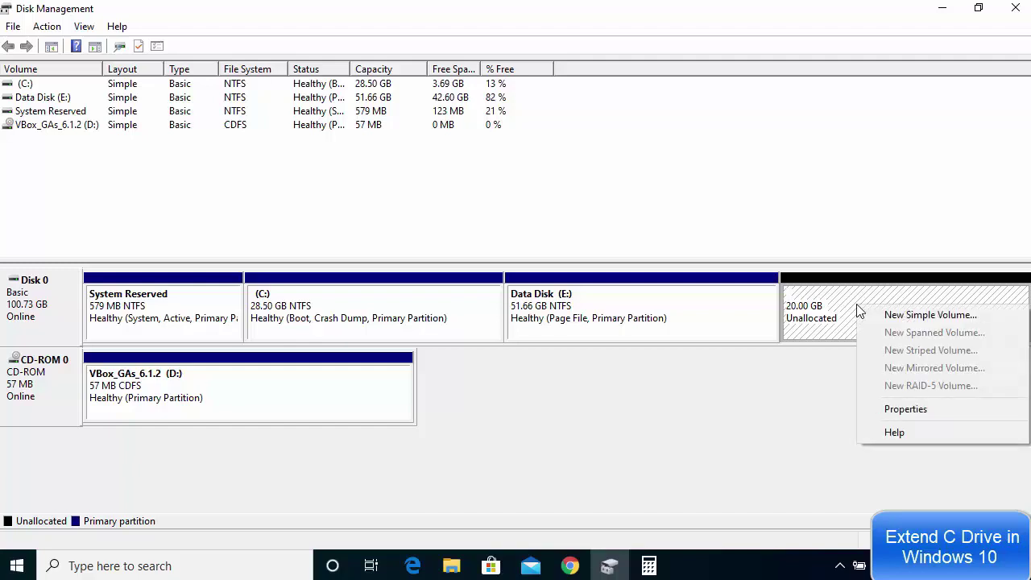
{"action": "left_click", "coordinate": [900, 318]}
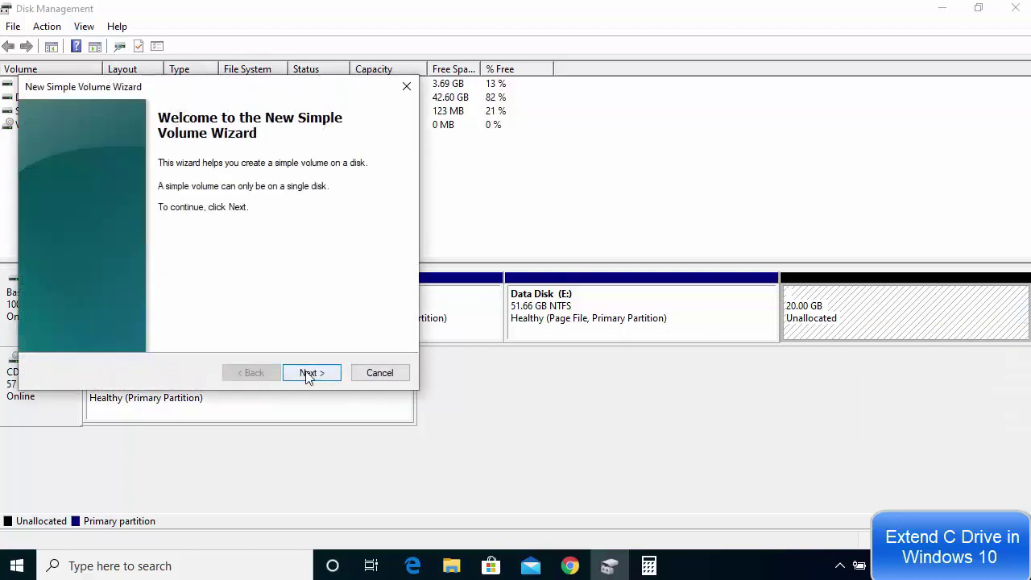
{"action": "left_click", "coordinate": [307, 373]}
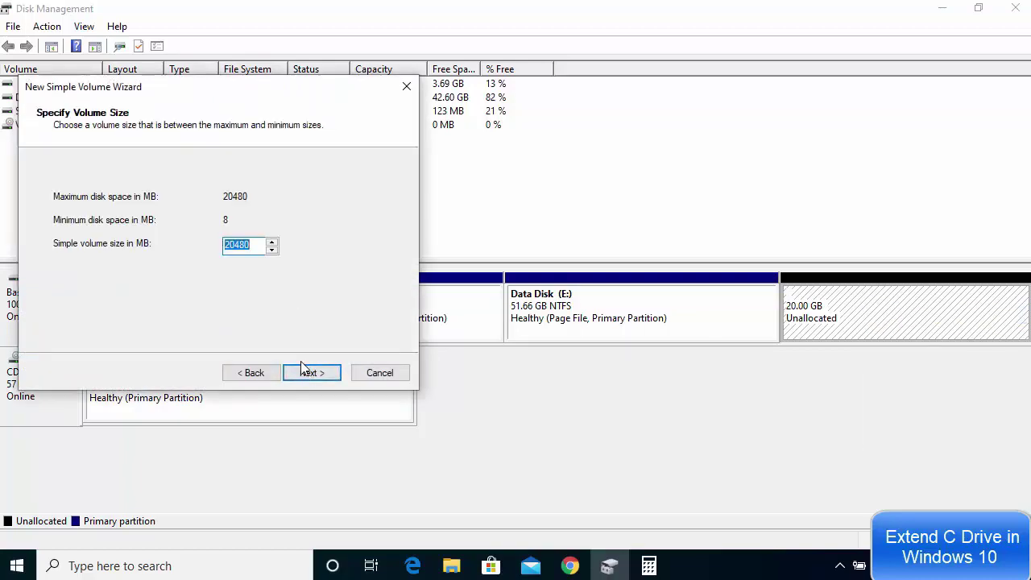
{"action": "left_click", "coordinate": [310, 373]}
{"action": "left_click_drag", "start_coordinate": [486, 134], "coordinate": [556, 143]}
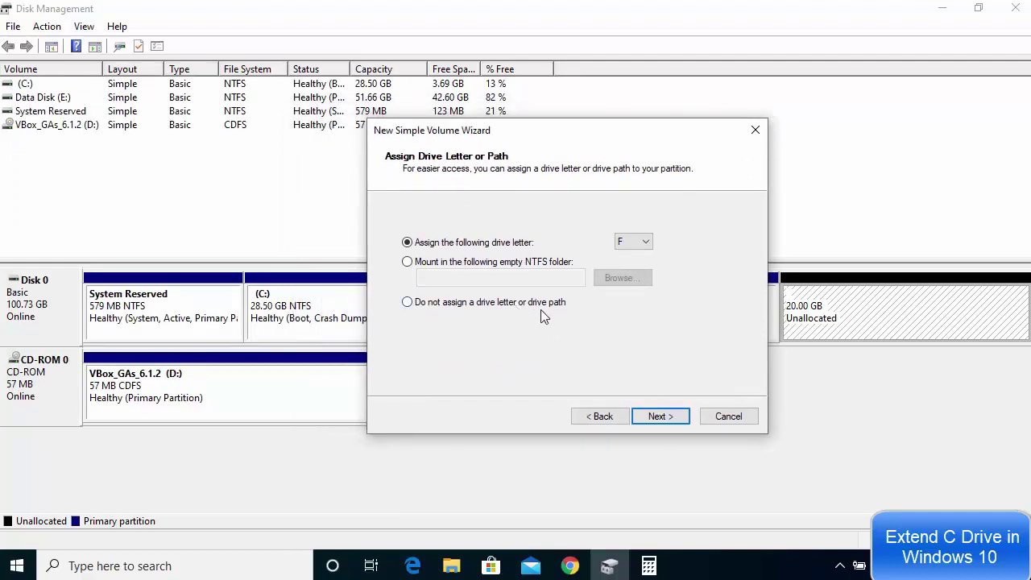
Step: Assign drive letter F, format as NTFS labelled New Volume, and finish the wizard
{"action": "left_click", "coordinate": [630, 245]}
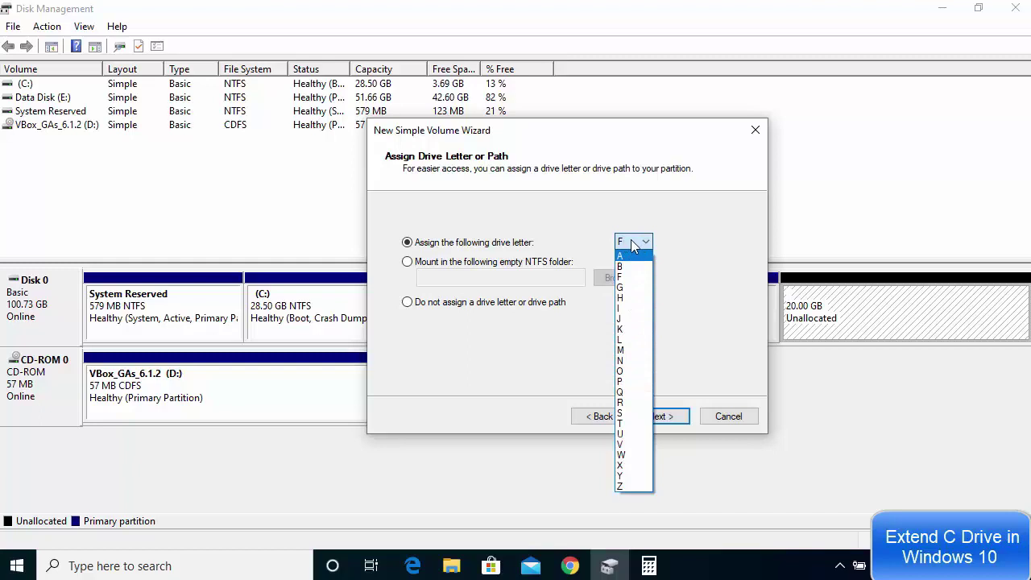
{"action": "left_click", "coordinate": [681, 242]}
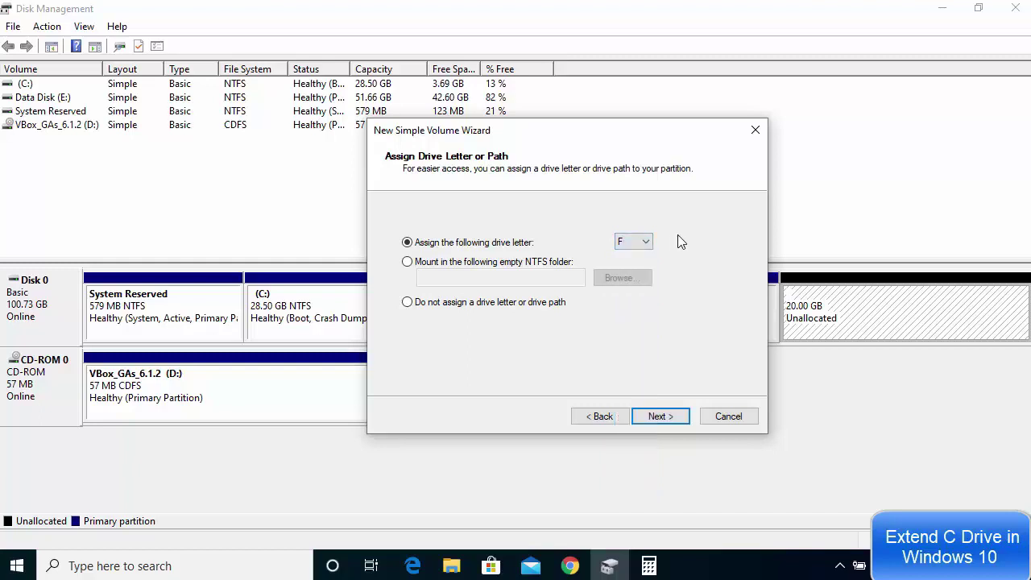
{"action": "left_click", "coordinate": [631, 248]}
{"action": "left_click", "coordinate": [689, 314]}
{"action": "left_click", "coordinate": [661, 415]}
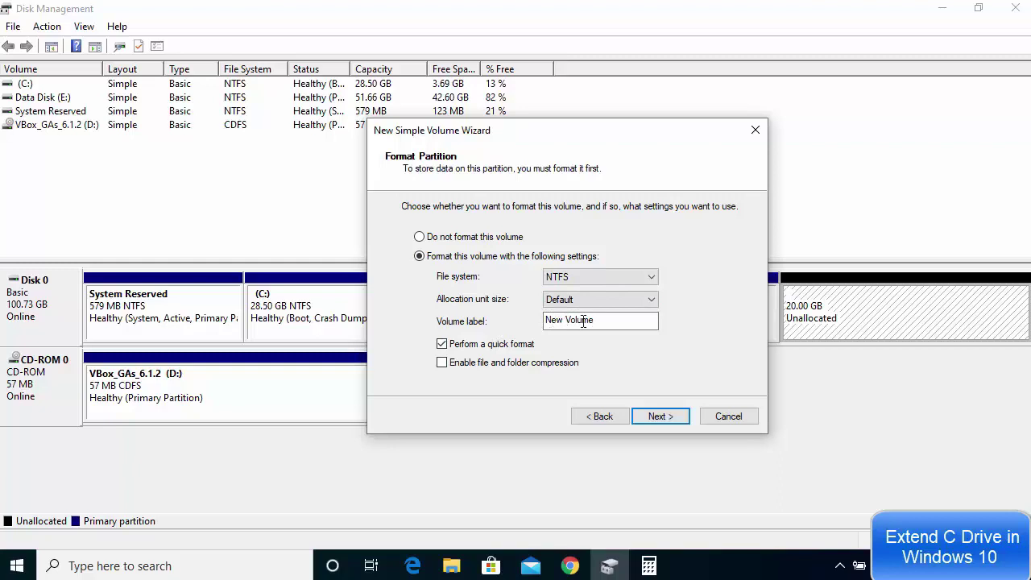
{"action": "left_click", "coordinate": [656, 417]}
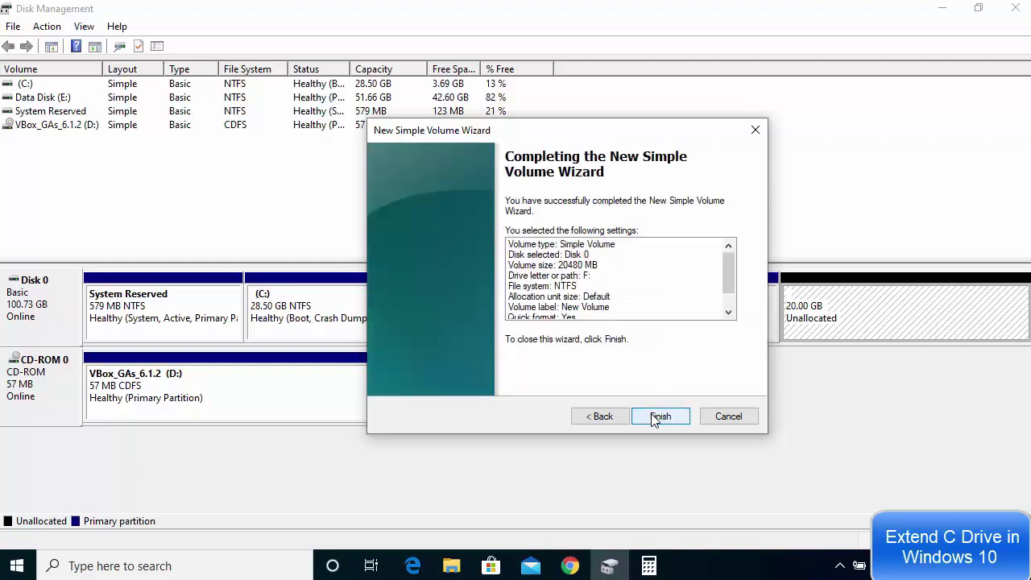
{"action": "left_click", "coordinate": [665, 418]}
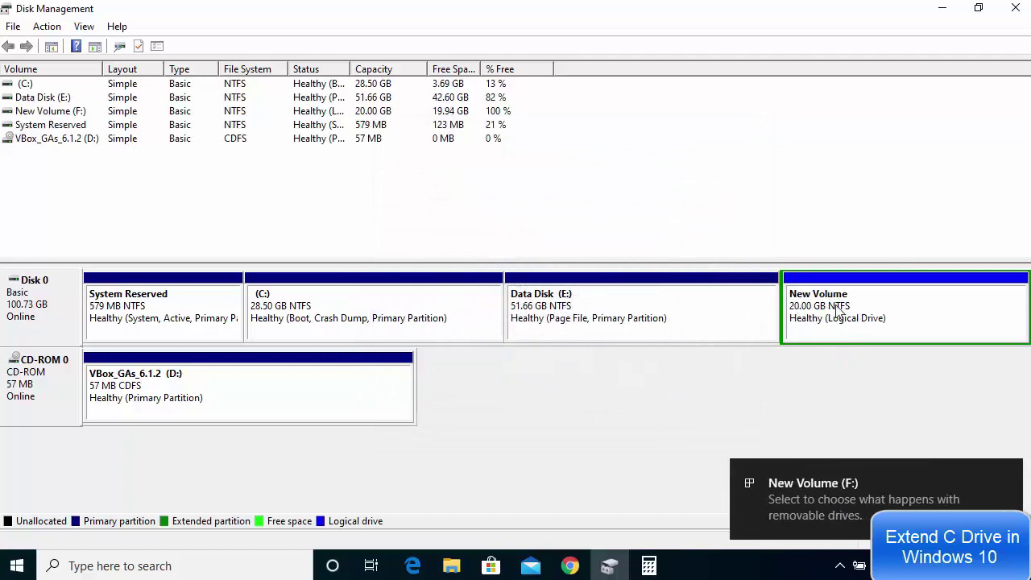
Step: Cut BlueStacks from Data Disk (E:), paste it onto New Volume (F:), then return to Disk Management
{"action": "left_click", "coordinate": [452, 567]}
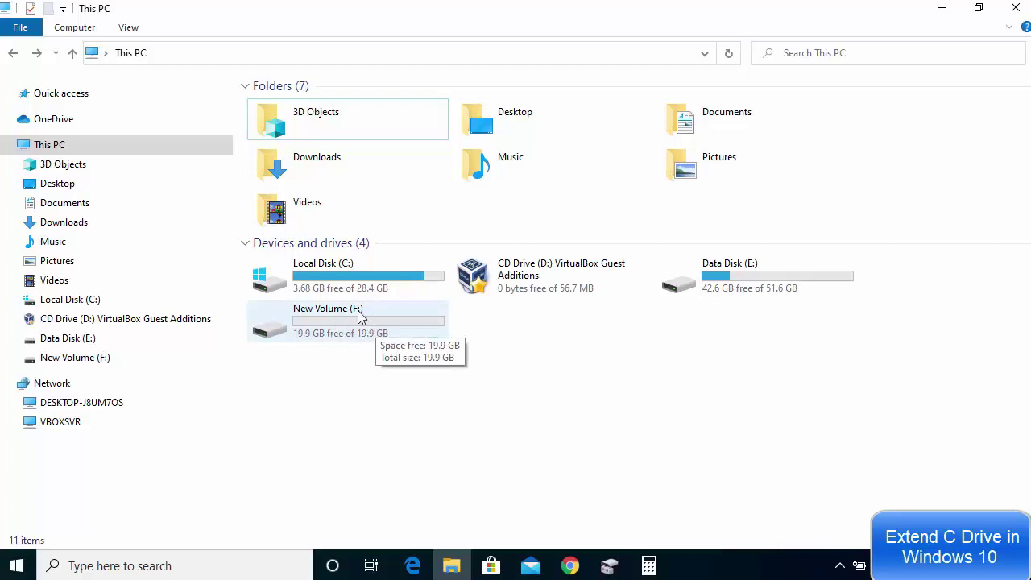
{"action": "double_click", "coordinate": [725, 285]}
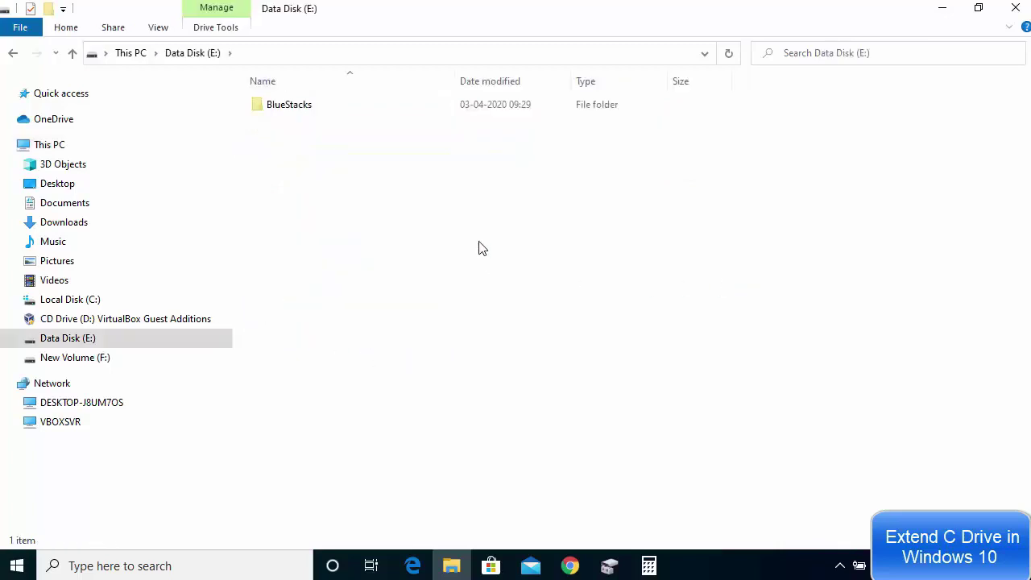
{"action": "key", "text": "Down"}
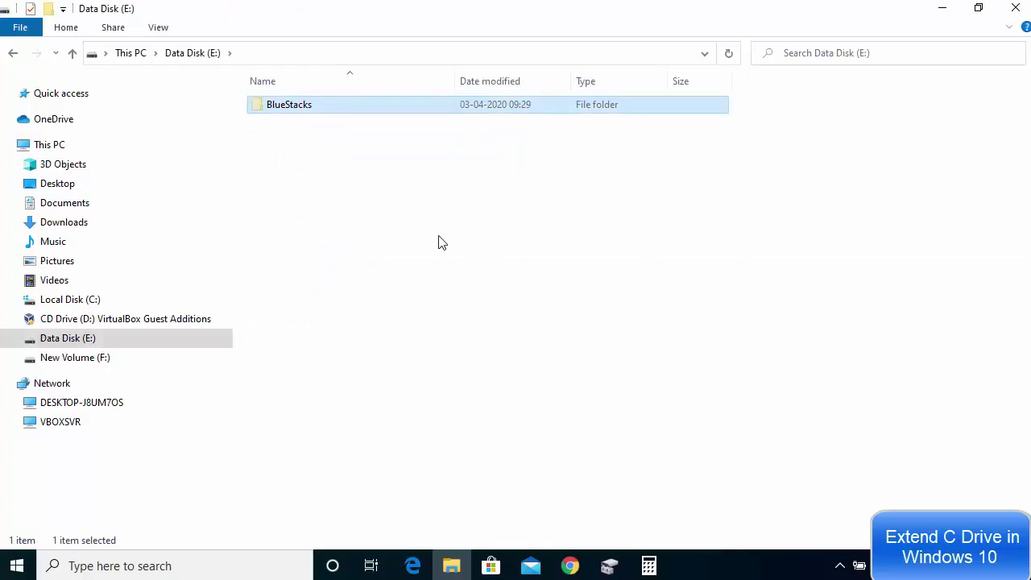
{"action": "left_click", "coordinate": [11, 56]}
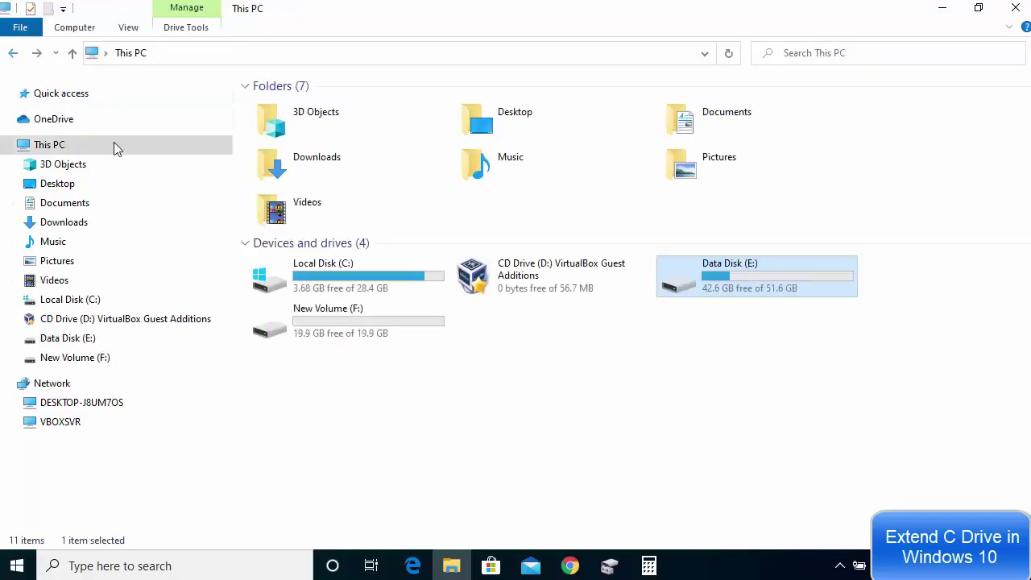
{"action": "double_click", "coordinate": [324, 327]}
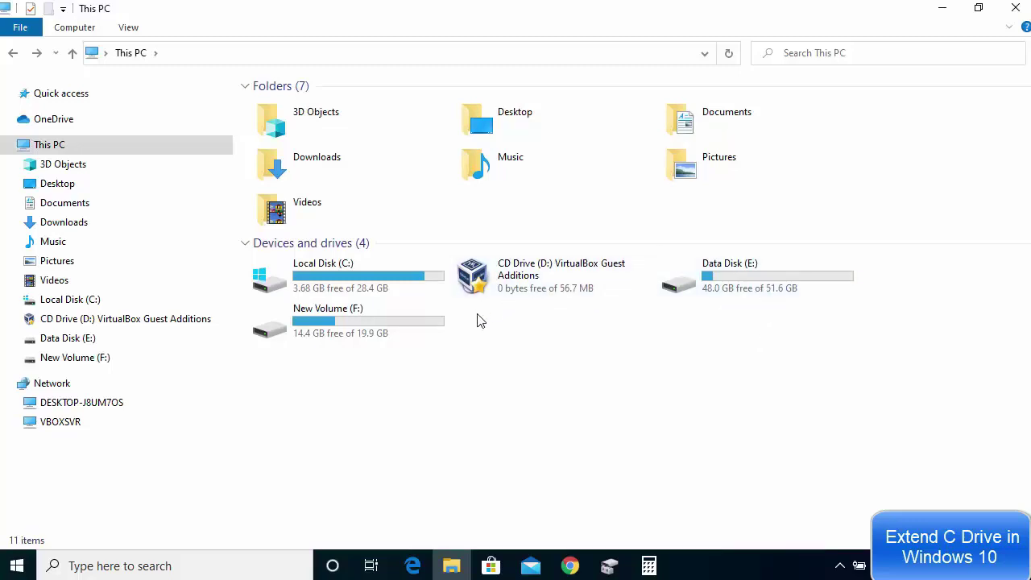
{"action": "mouse_move", "coordinate": [765, 284]}
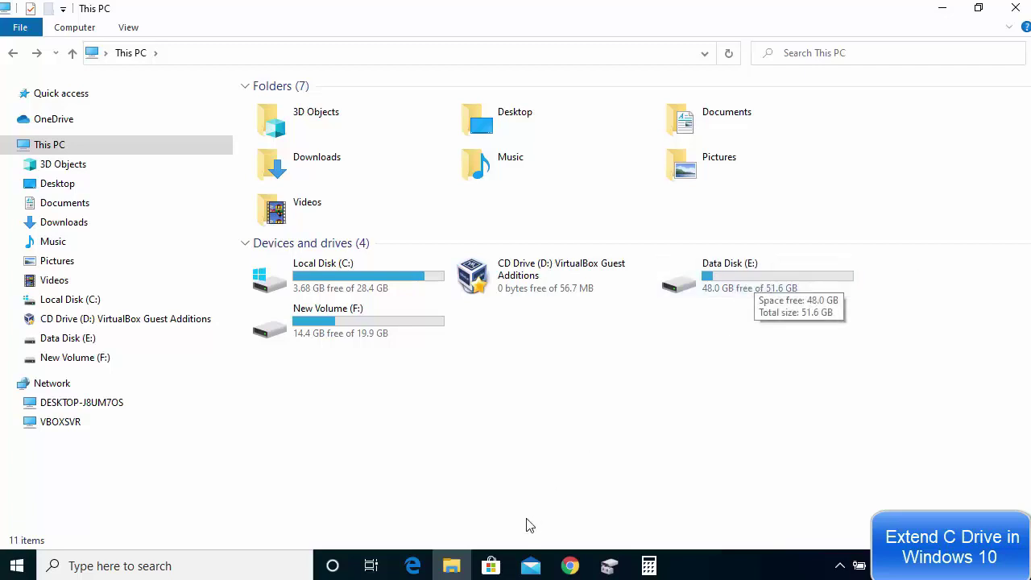
{"action": "left_click", "coordinate": [617, 568]}
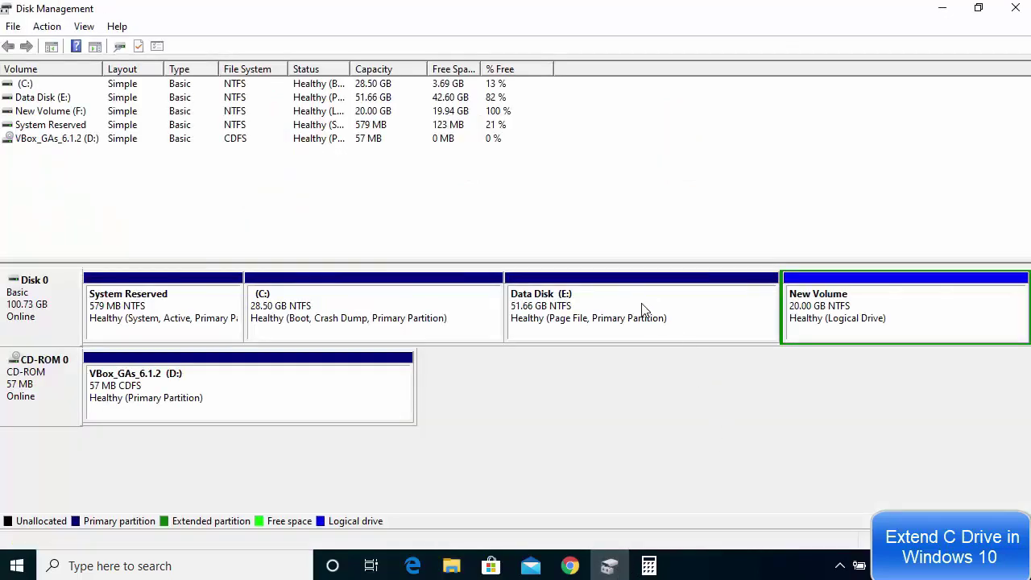
{"action": "left_click", "coordinate": [644, 309]}
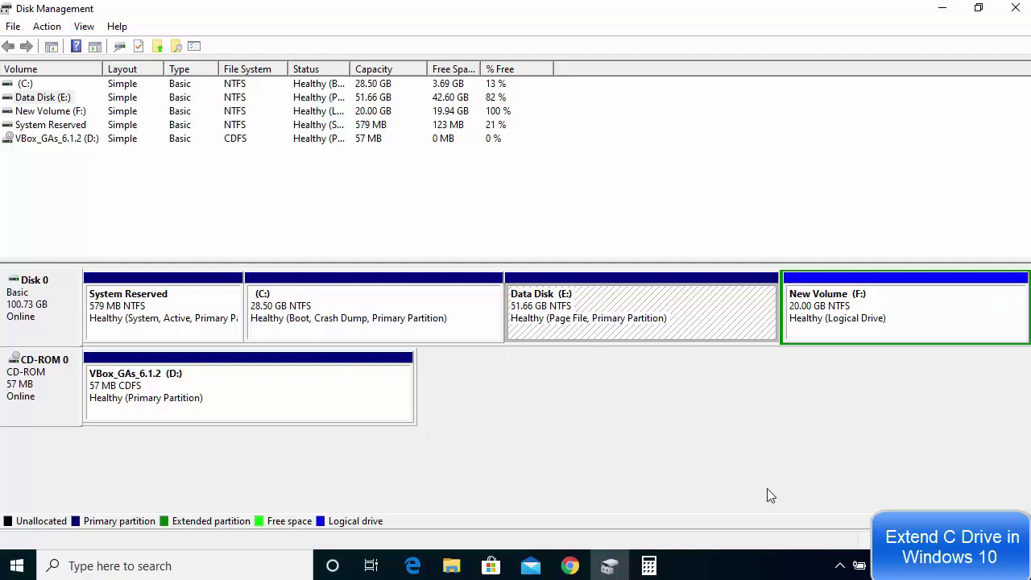
{"action": "left_click", "coordinate": [631, 314]}
{"action": "right_click", "coordinate": [631, 315]}
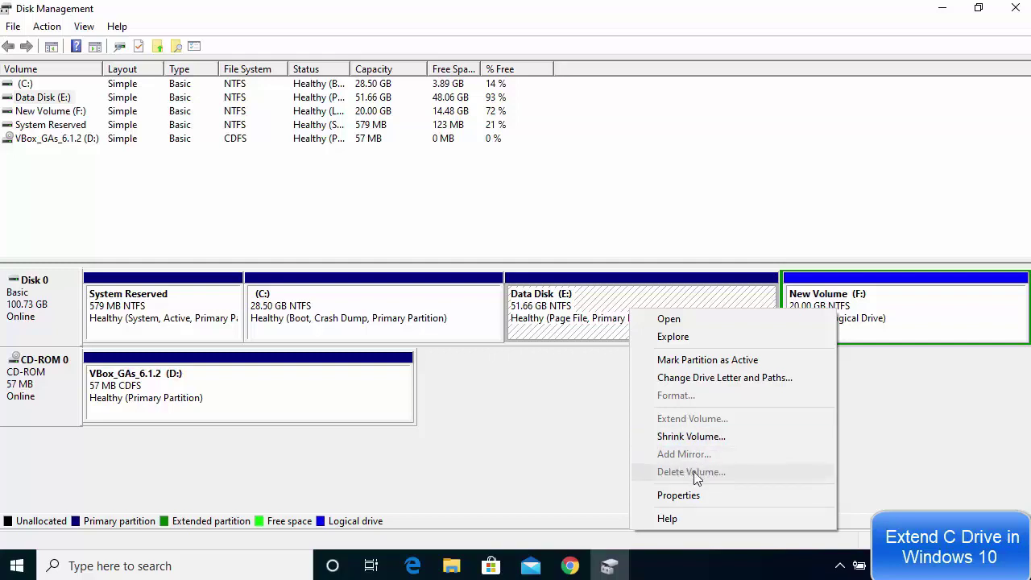
{"action": "key", "text": "Escape"}
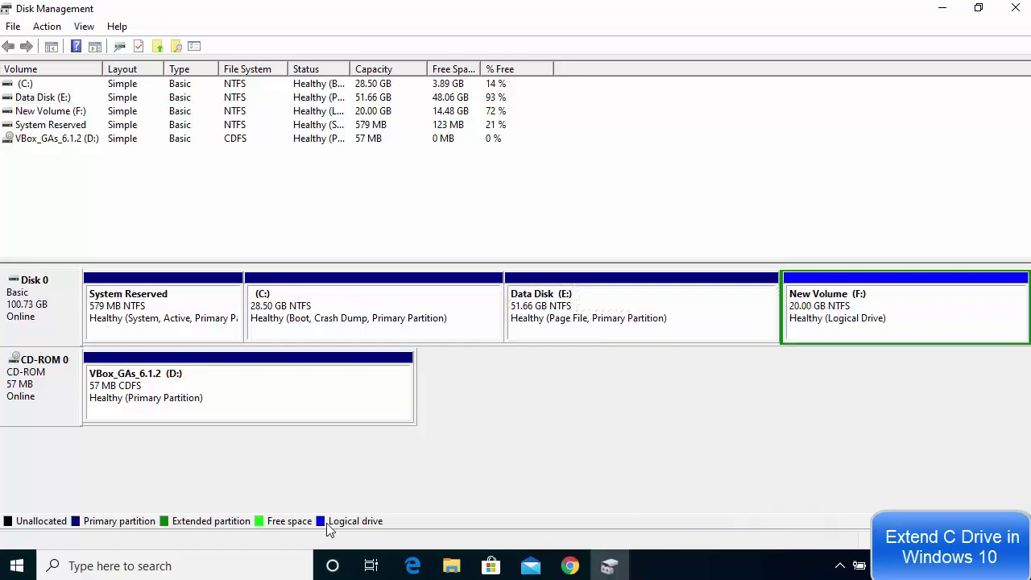
Step: Open Advanced System Settings via Windows search and move System Properties aside
{"action": "left_click", "coordinate": [165, 564]}
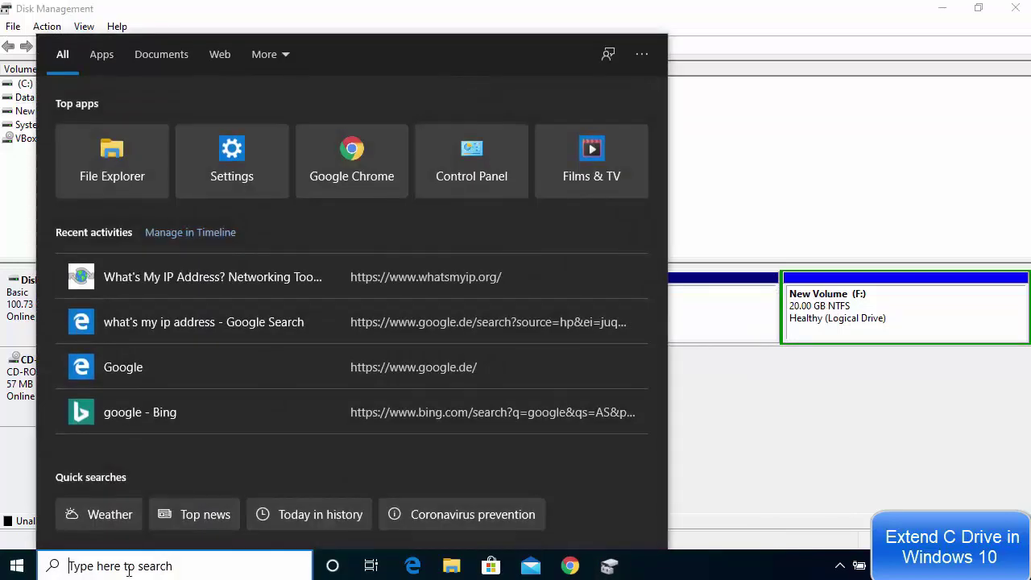
{"action": "type", "text": "Advanced System Settings"}
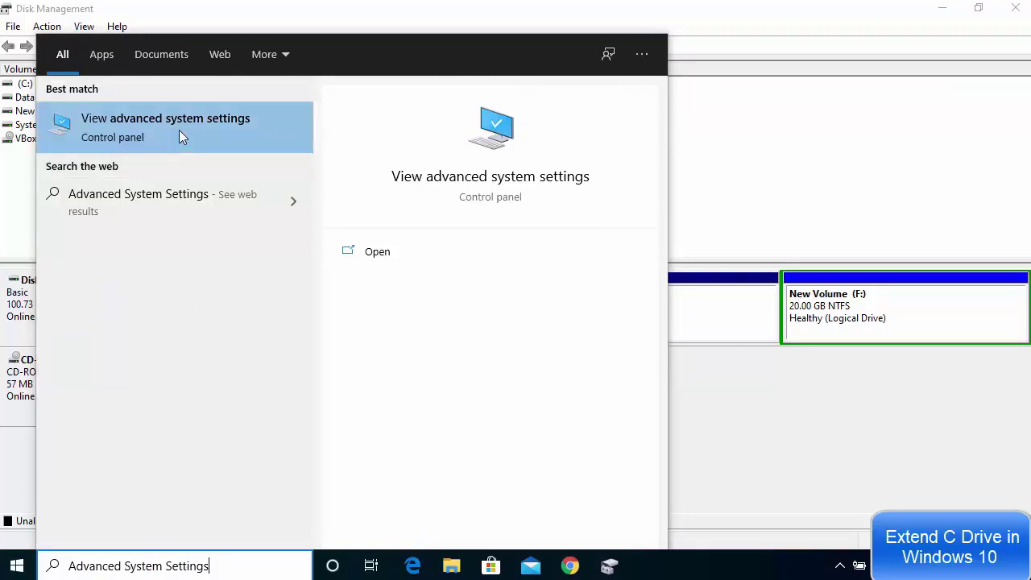
{"action": "left_click", "coordinate": [136, 125]}
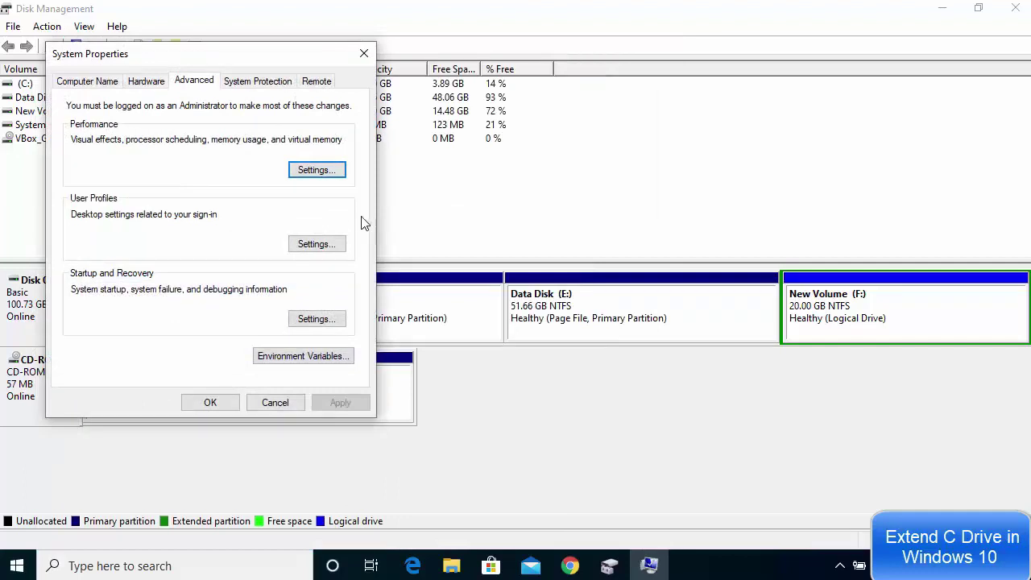
{"action": "left_click_drag", "start_coordinate": [208, 58], "coordinate": [555, 137]}
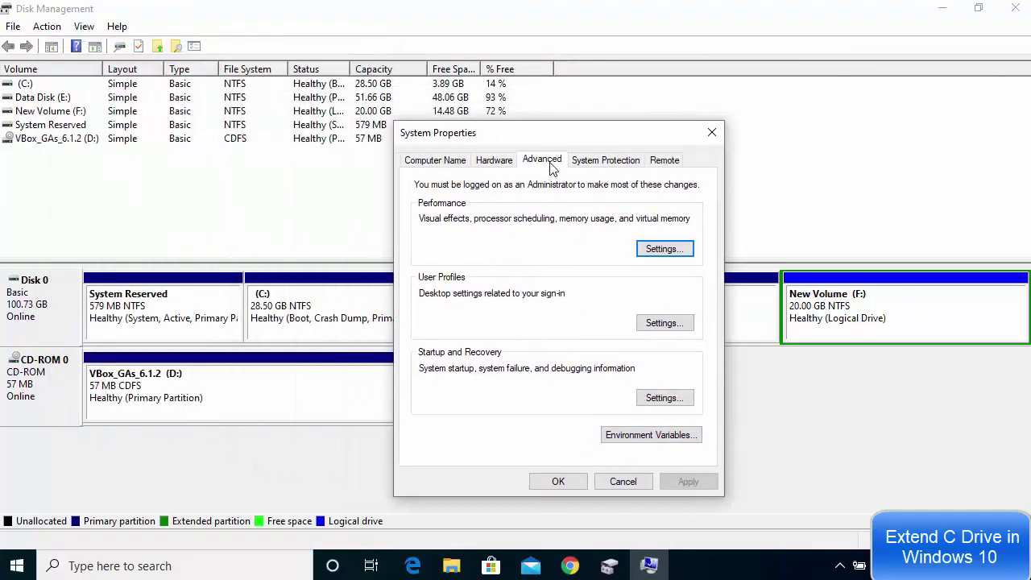
Step: Open Performance Options on the Advanced tab and bring up the Virtual Memory settings
{"action": "left_click", "coordinate": [659, 252]}
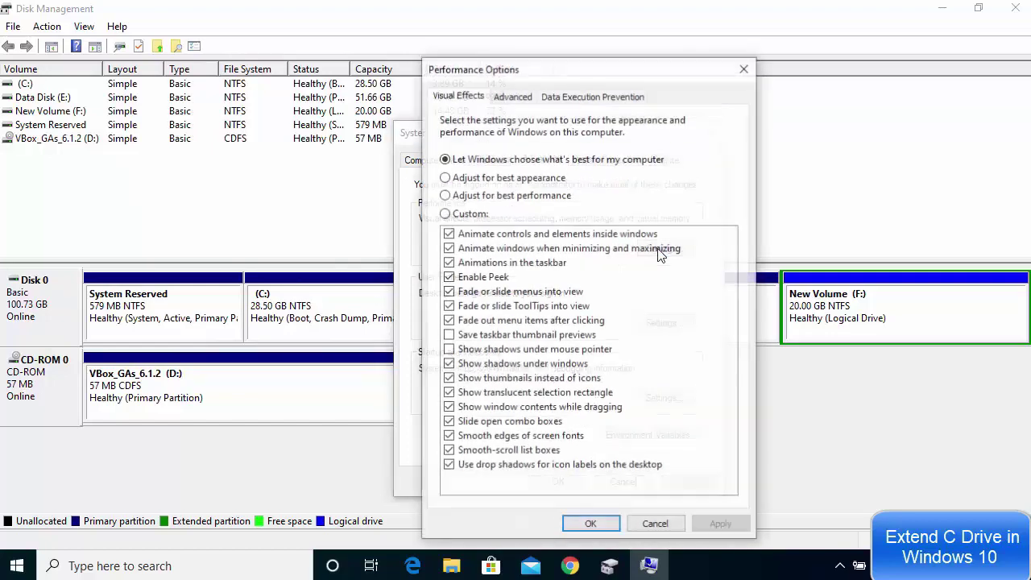
{"action": "left_click", "coordinate": [516, 97]}
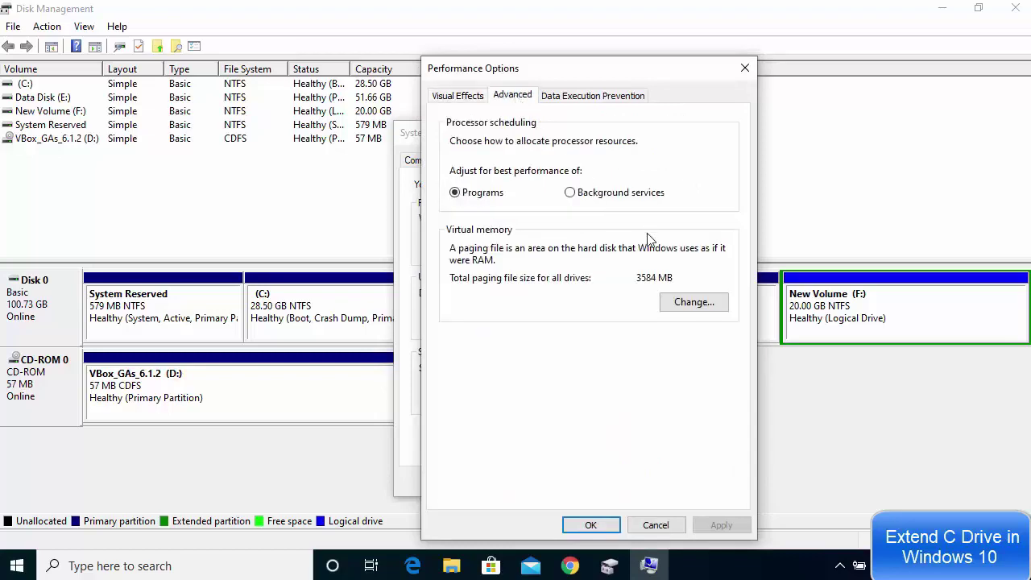
{"action": "left_click", "coordinate": [685, 308]}
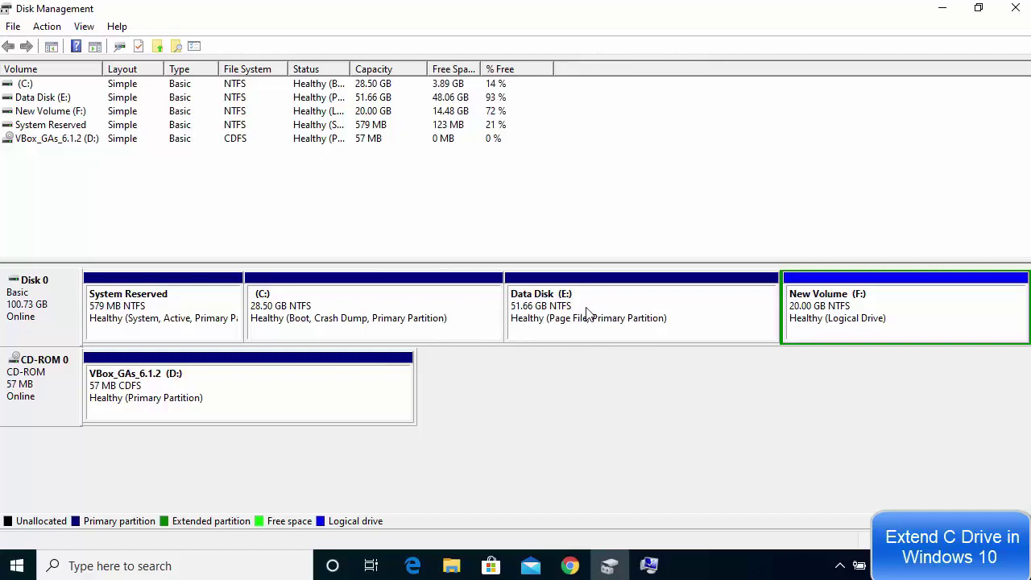
{"action": "right_click", "coordinate": [587, 311]}
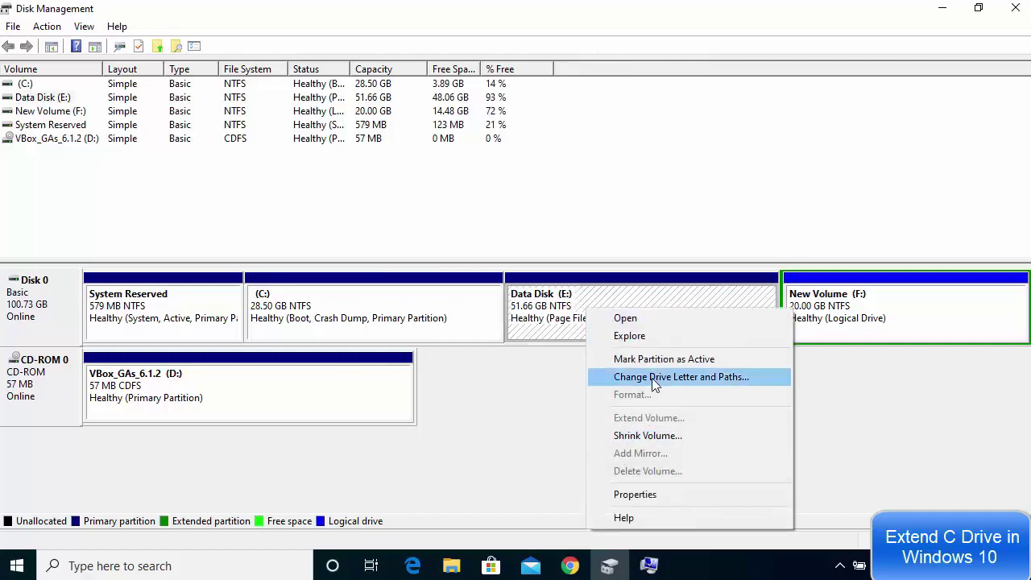
{"action": "left_click", "coordinate": [531, 377]}
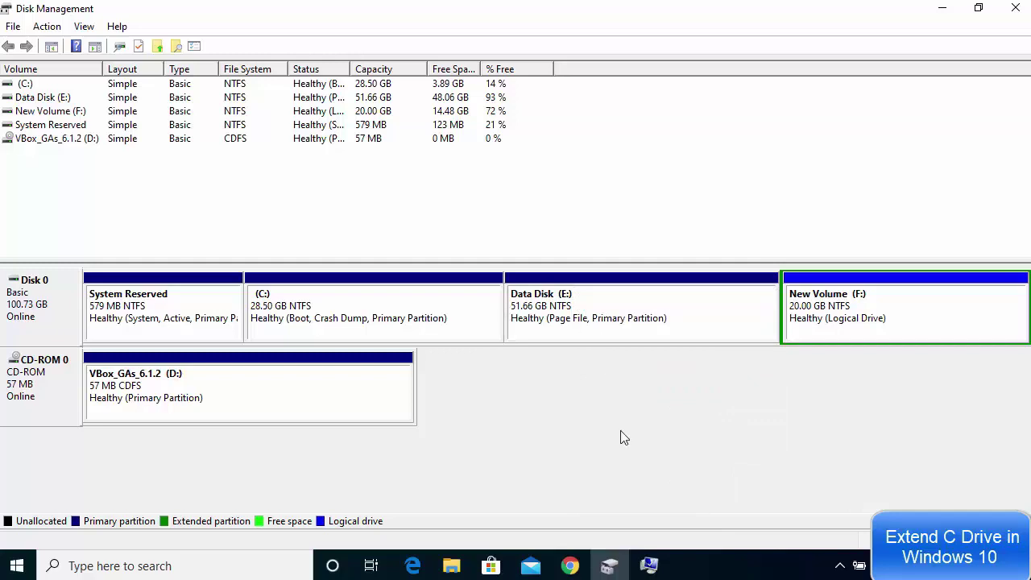
{"action": "left_click", "coordinate": [650, 567]}
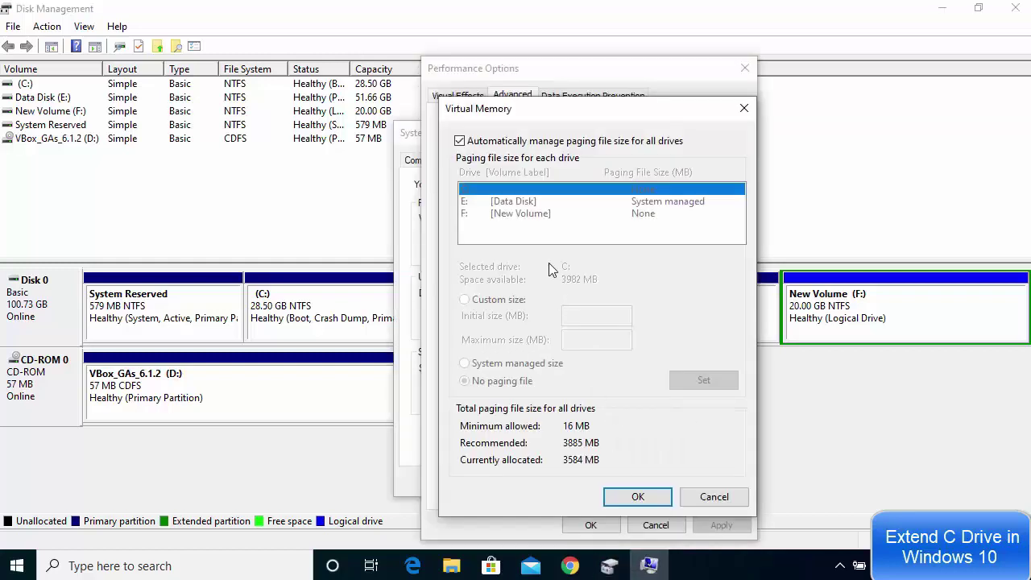
Step: Disable automatic management, set E: to No paging file, C: to System managed size, and confirm
{"action": "left_click", "coordinate": [460, 142]}
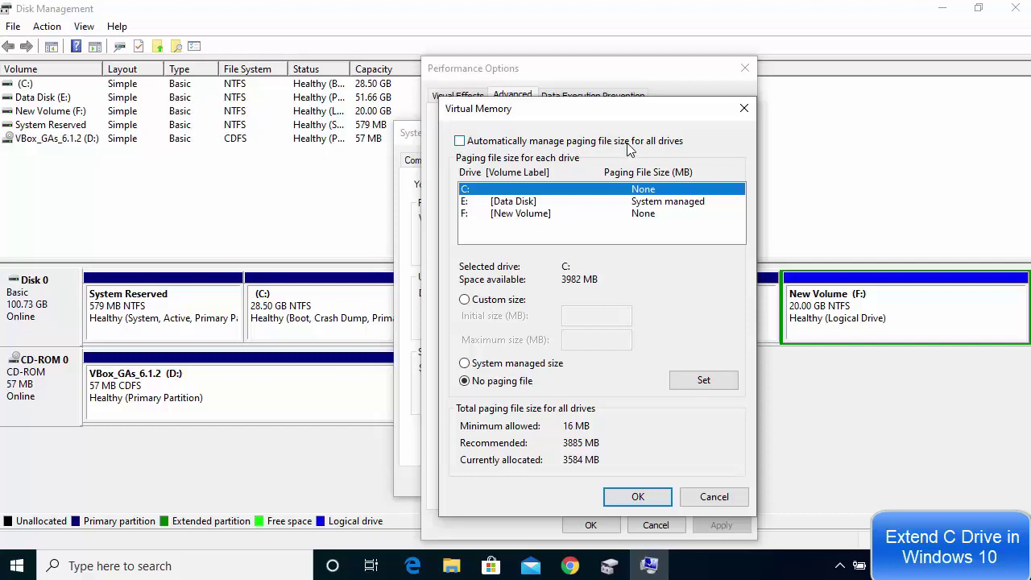
{"action": "left_click", "coordinate": [508, 203]}
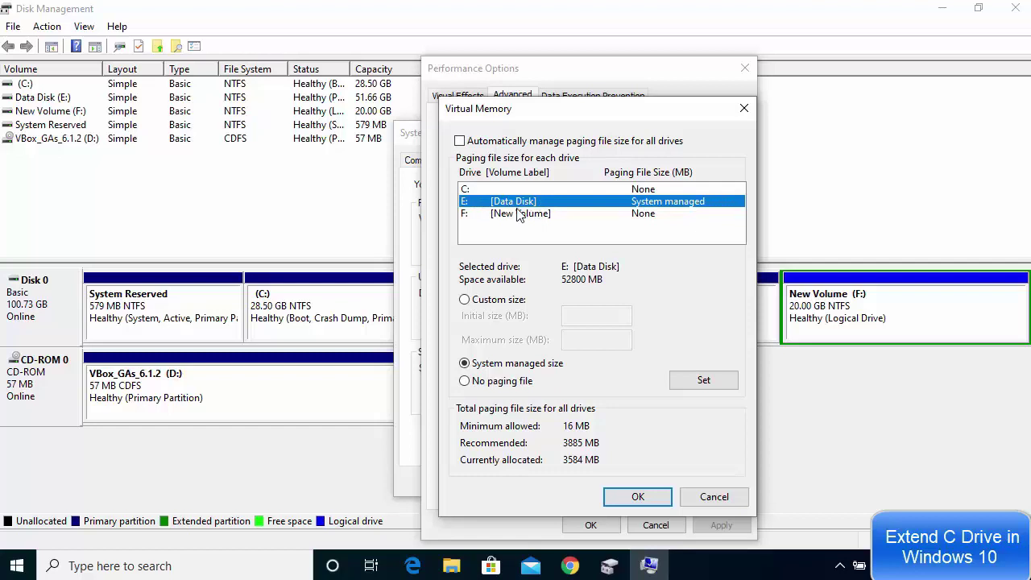
{"action": "left_click", "coordinate": [464, 382]}
{"action": "left_click", "coordinate": [691, 381]}
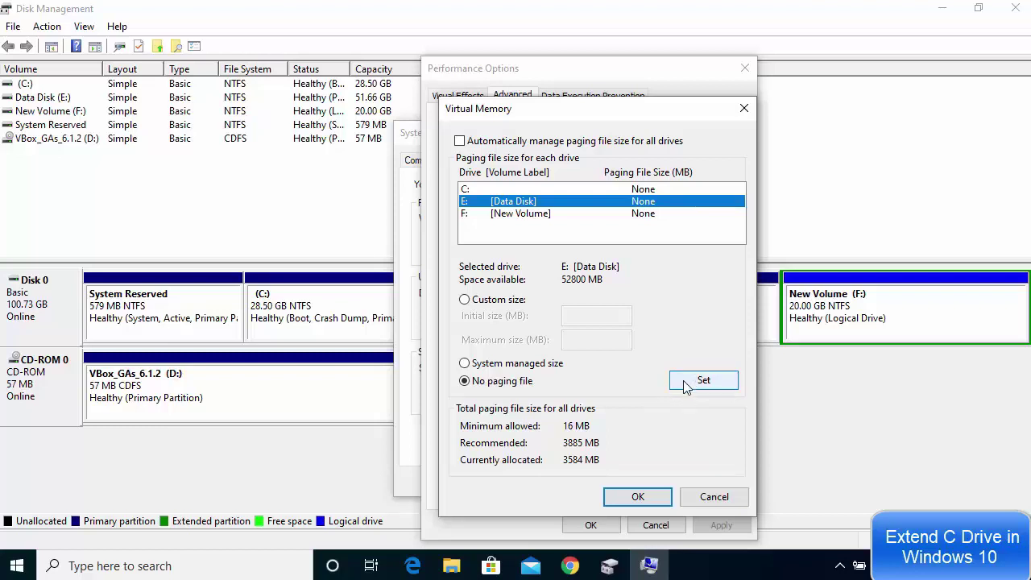
{"action": "left_click", "coordinate": [489, 191]}
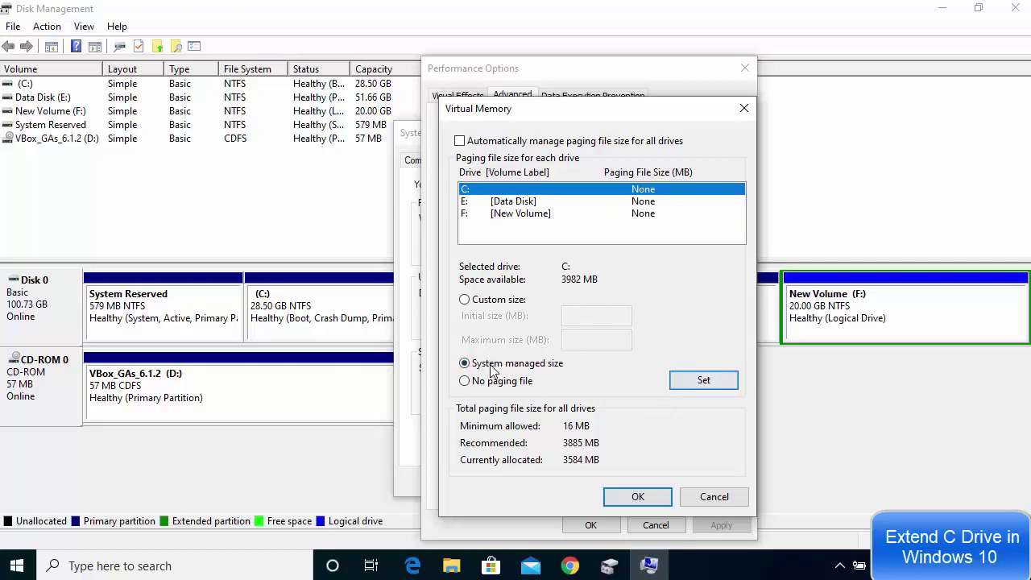
{"action": "left_click", "coordinate": [686, 379]}
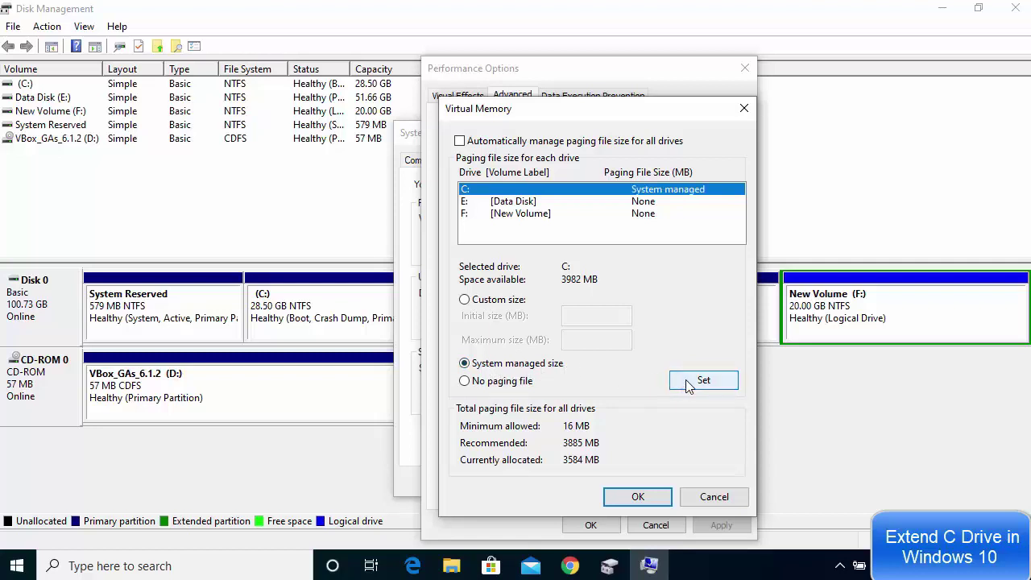
{"action": "left_click", "coordinate": [513, 201]}
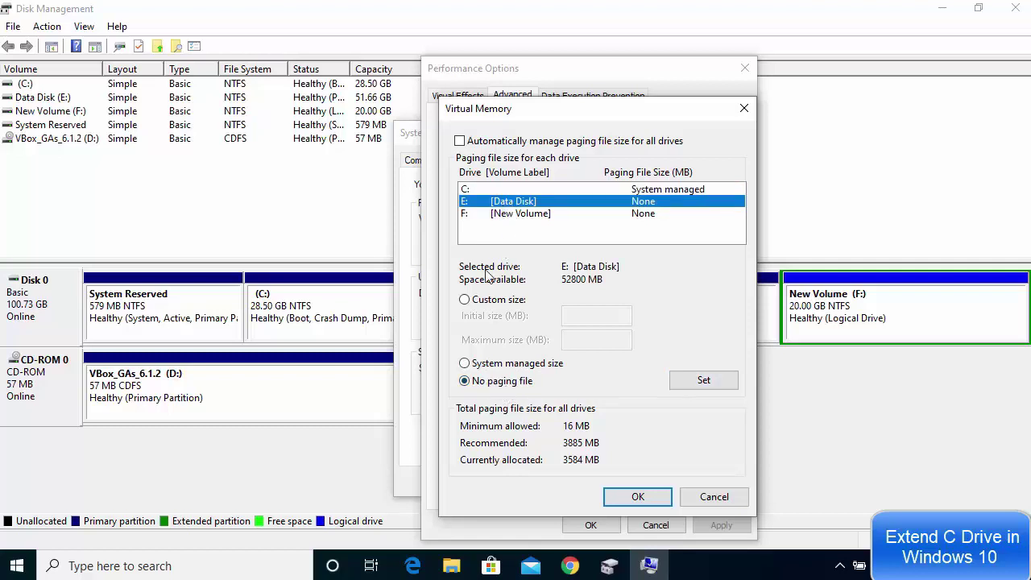
{"action": "left_click", "coordinate": [492, 190]}
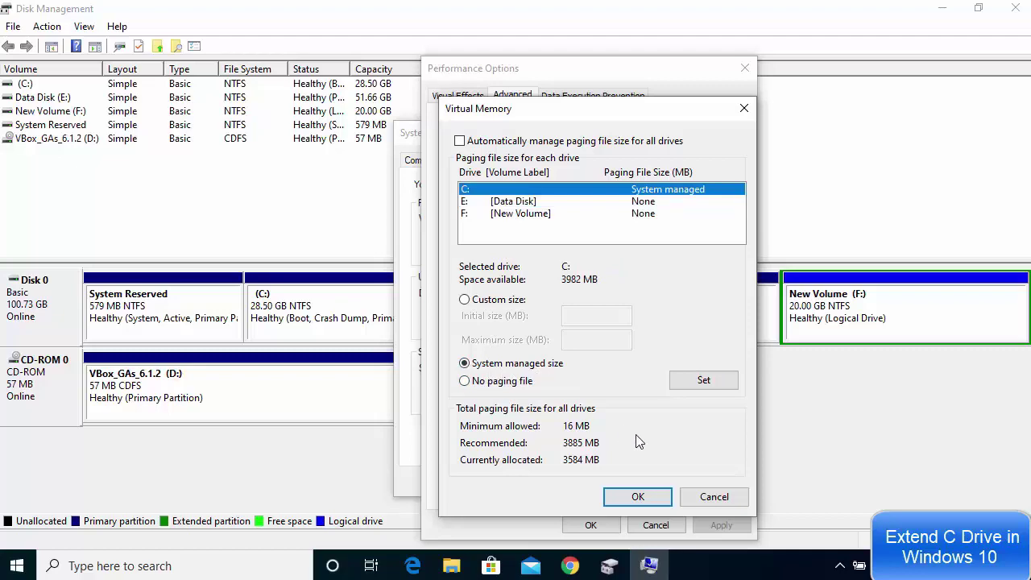
{"action": "left_click", "coordinate": [649, 494]}
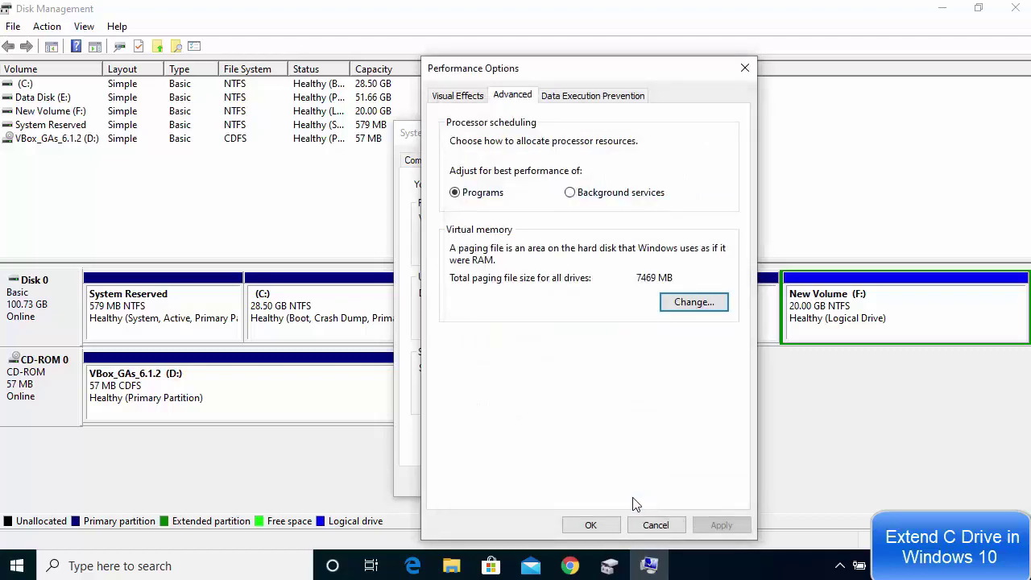
Step: Close Performance Options, System Properties and Disk Management, then restart Windows
{"action": "left_click", "coordinate": [590, 525]}
{"action": "left_click", "coordinate": [571, 482]}
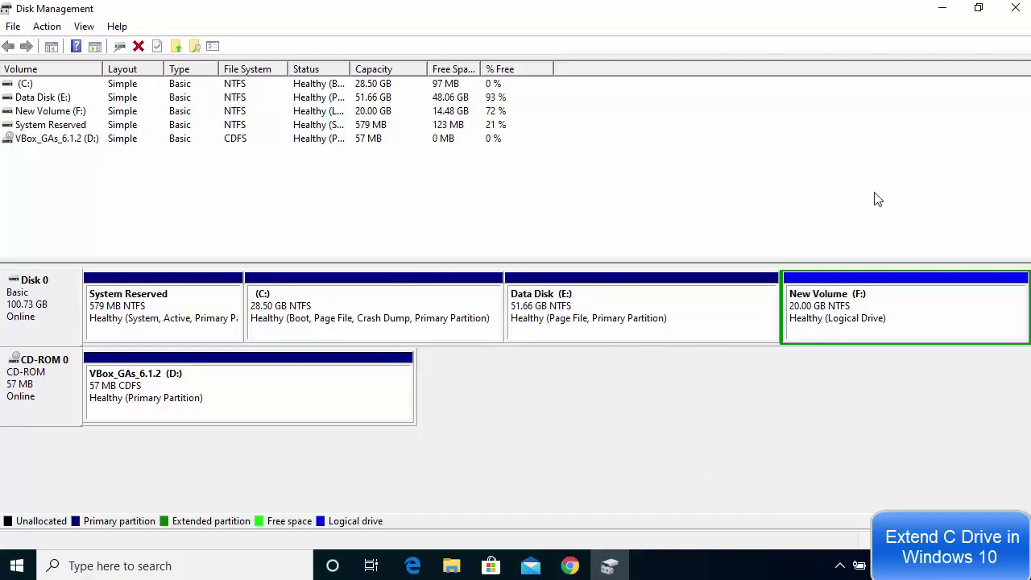
{"action": "left_click", "coordinate": [1016, 9]}
{"action": "left_click", "coordinate": [20, 565]}
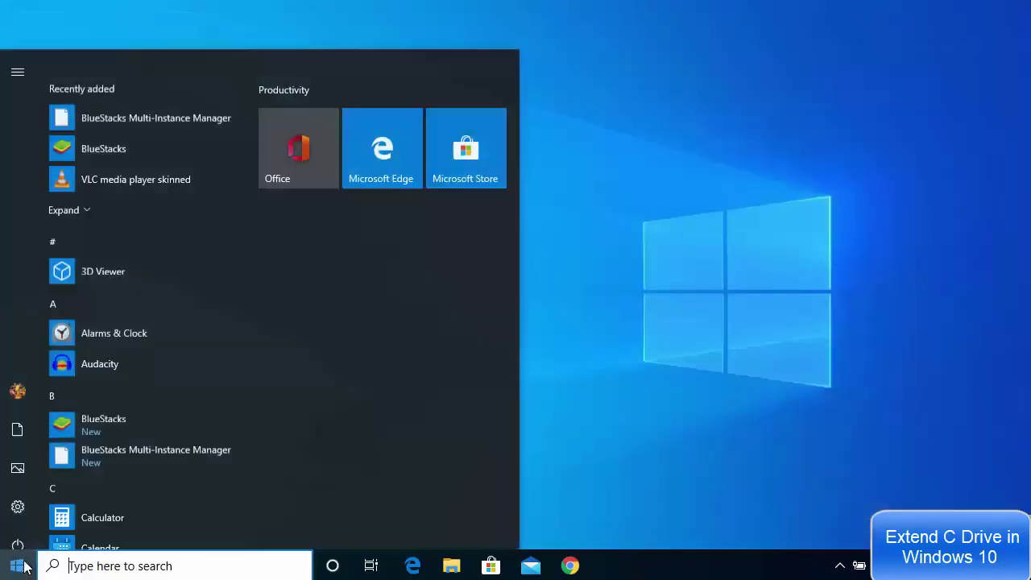
{"action": "left_click", "coordinate": [17, 545]}
{"action": "left_click", "coordinate": [38, 492]}
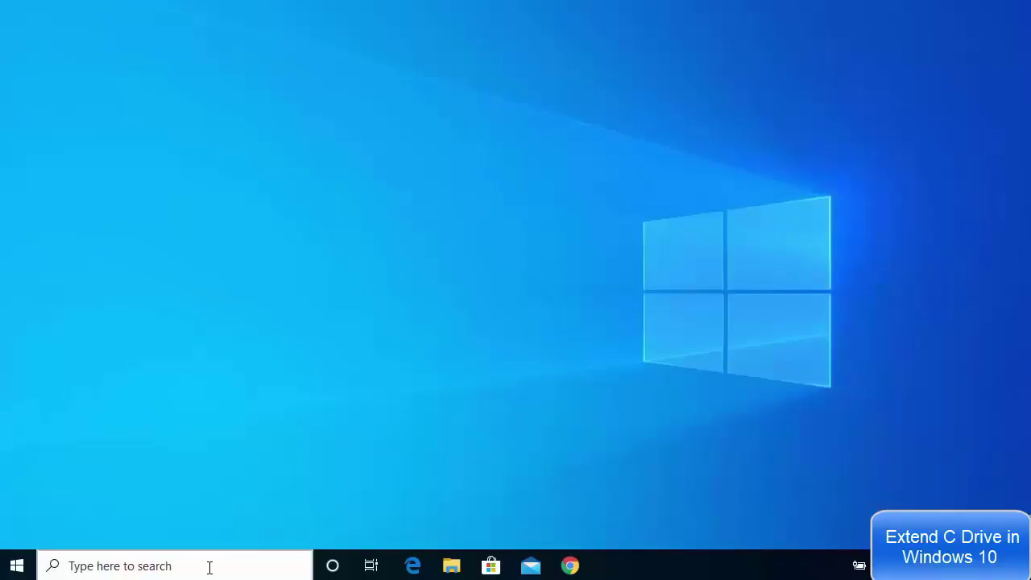
Step: After reboot, search 'disk ma' and reopen Create and format hard disk partitions
{"action": "left_click", "coordinate": [210, 567]}
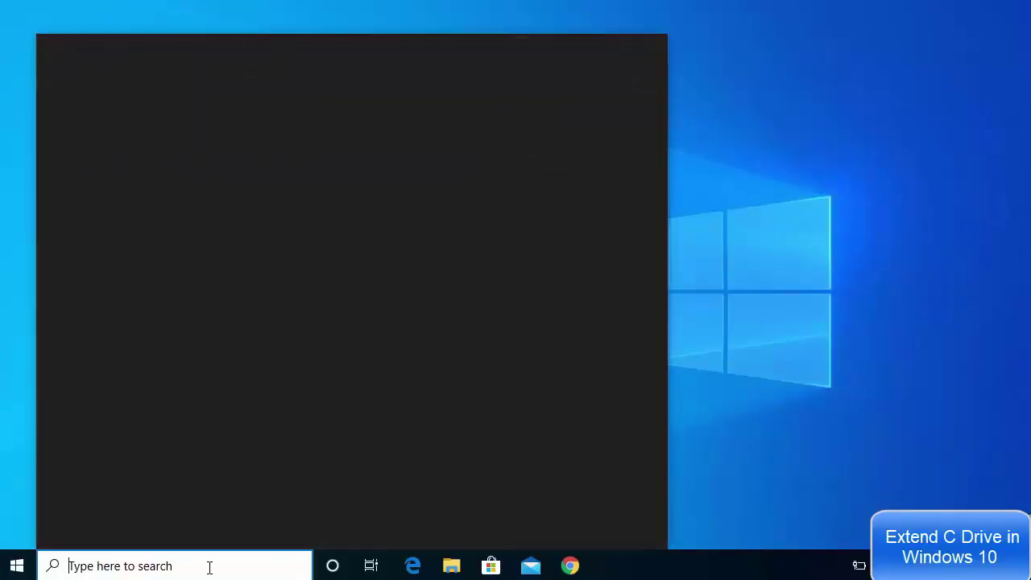
{"action": "type", "text": "disk ma"}
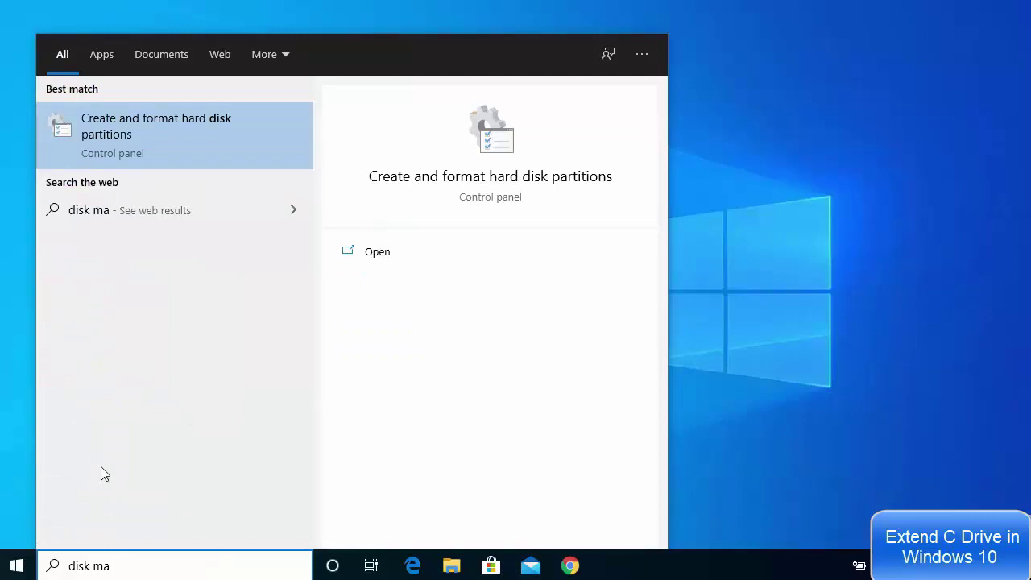
{"action": "left_click", "coordinate": [157, 138]}
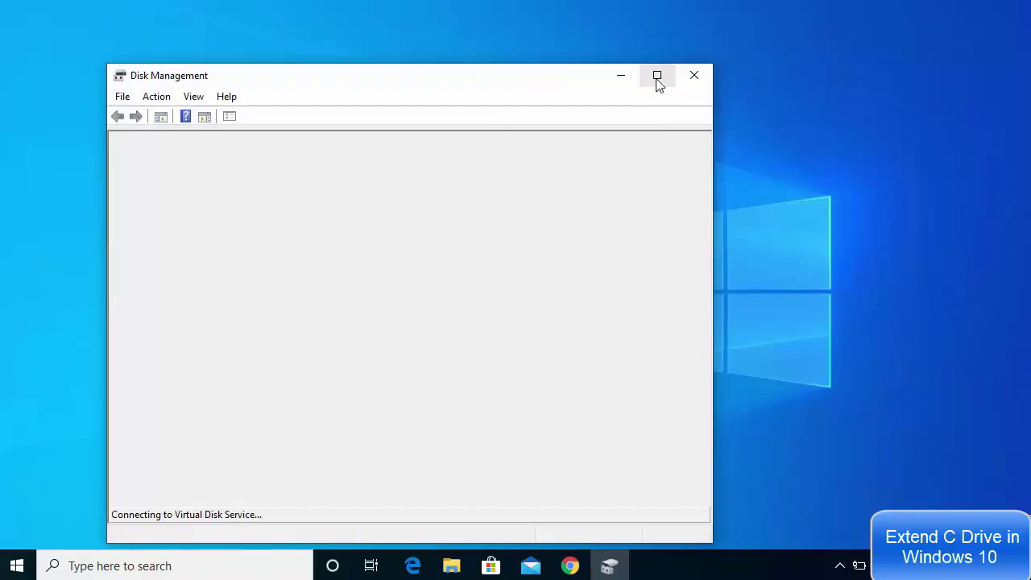
Step: Delete the Data Disk (E:) volume, leaving 51.66 GB unallocated right after C: on Disk 0
{"action": "left_click", "coordinate": [656, 81]}
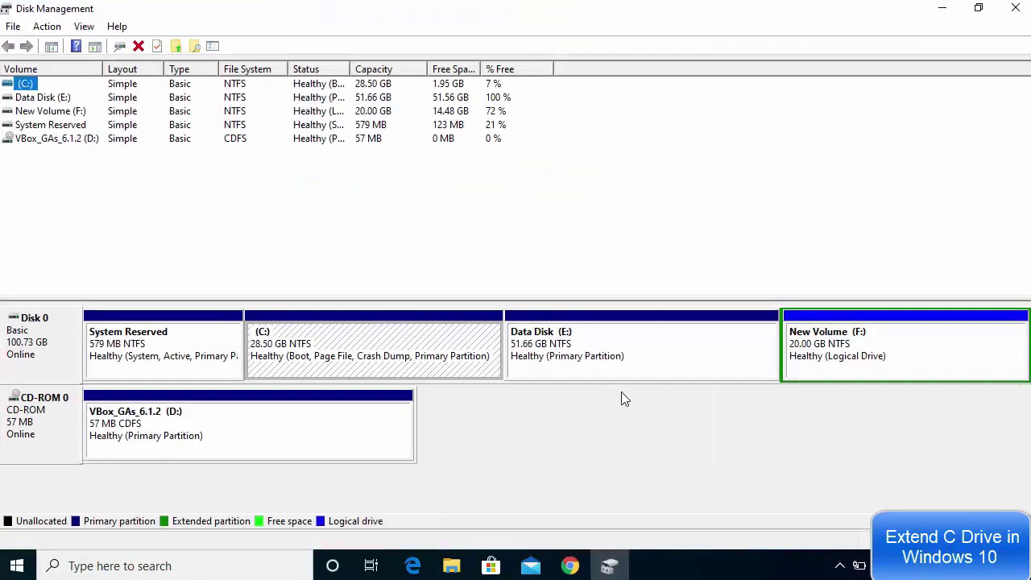
{"action": "left_click", "coordinate": [614, 400]}
{"action": "left_click", "coordinate": [609, 360]}
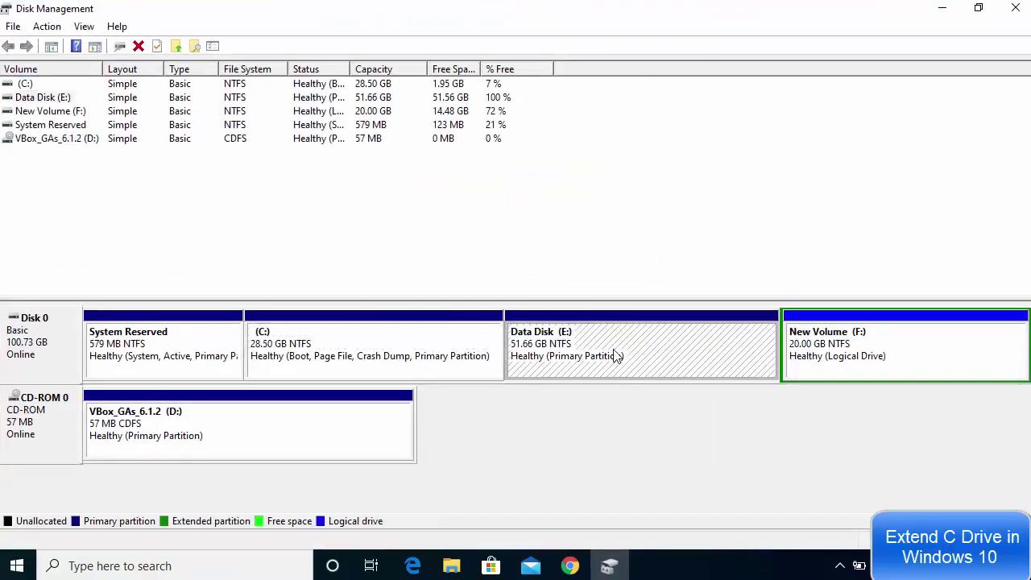
{"action": "right_click", "coordinate": [622, 357]}
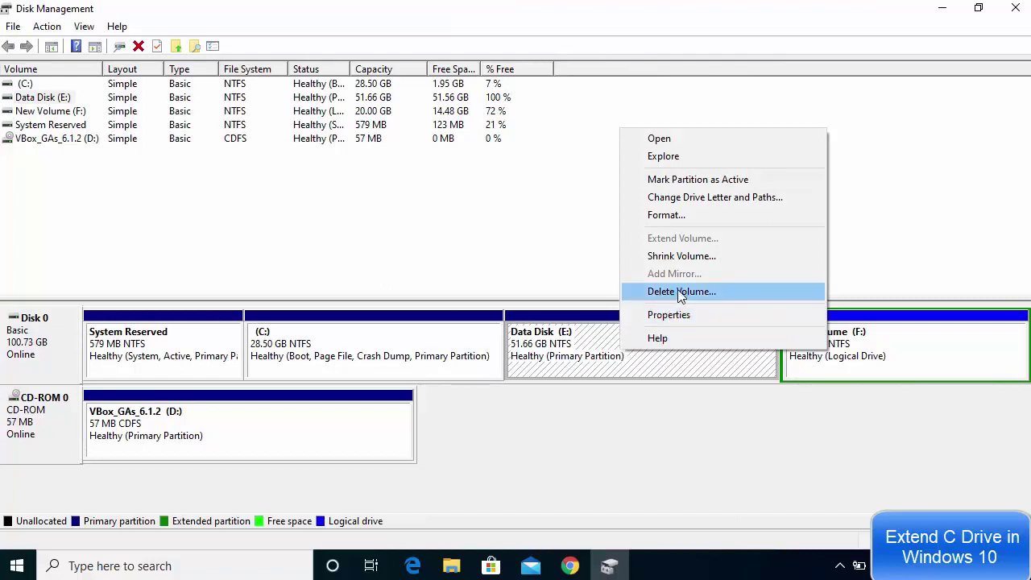
{"action": "left_click", "coordinate": [642, 449]}
{"action": "right_click", "coordinate": [622, 352]}
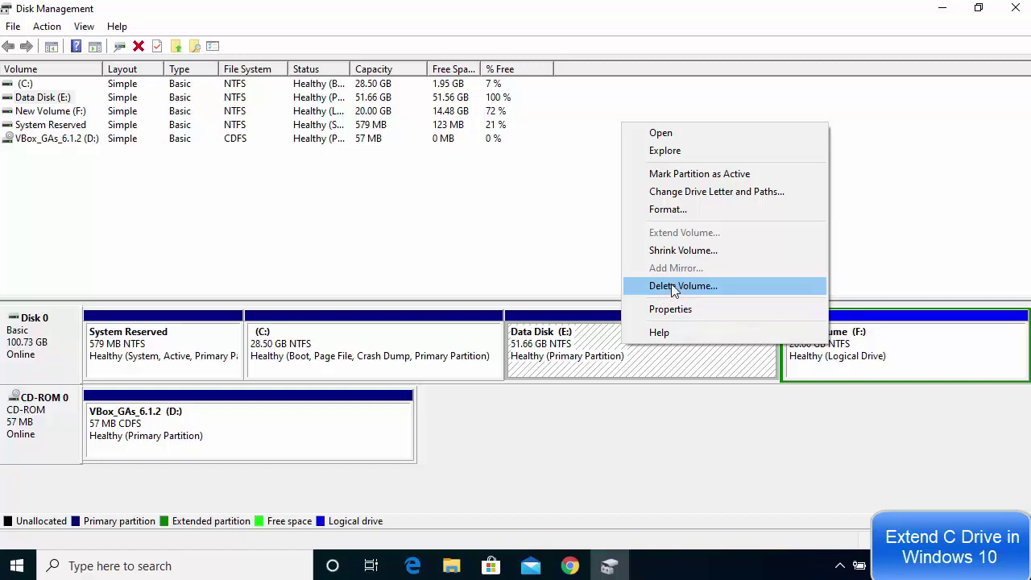
{"action": "left_click", "coordinate": [674, 286]}
{"action": "left_click", "coordinate": [577, 345]}
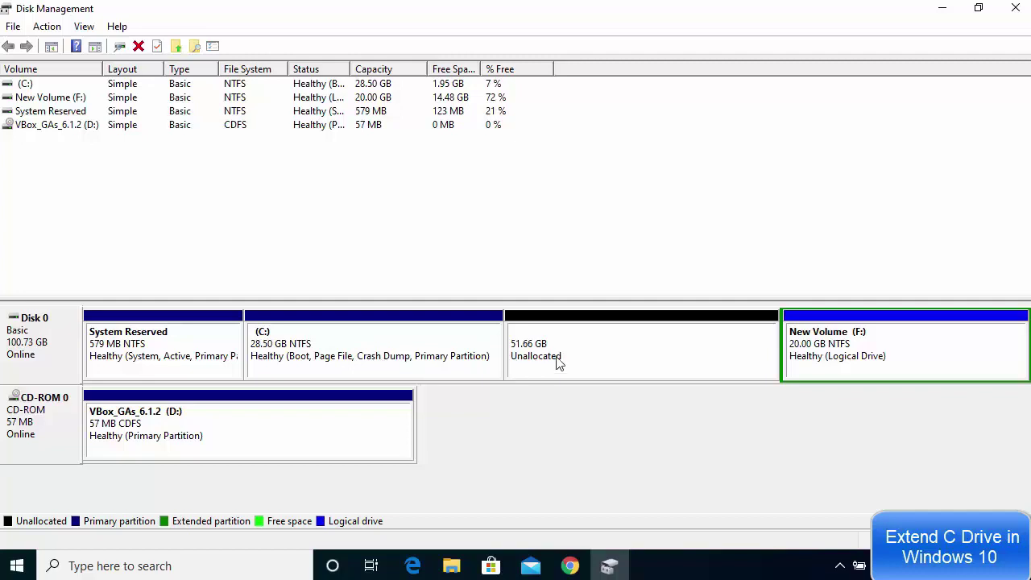
Step: Extend C: by all 52898 MB of free space to 80.16 GB, then minimize Disk Management
{"action": "left_click", "coordinate": [318, 358]}
{"action": "right_click", "coordinate": [365, 346]}
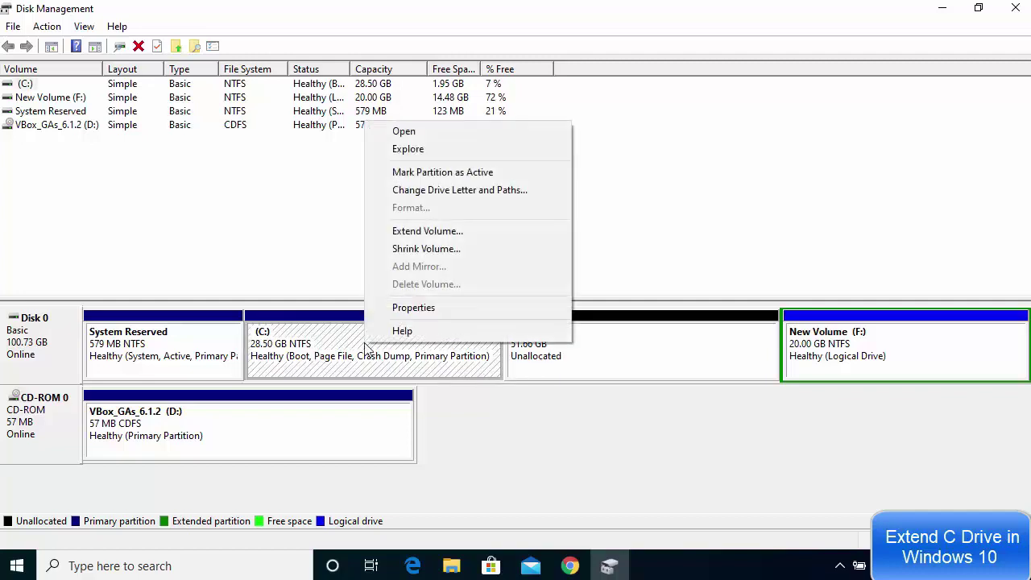
{"action": "left_click", "coordinate": [418, 233]}
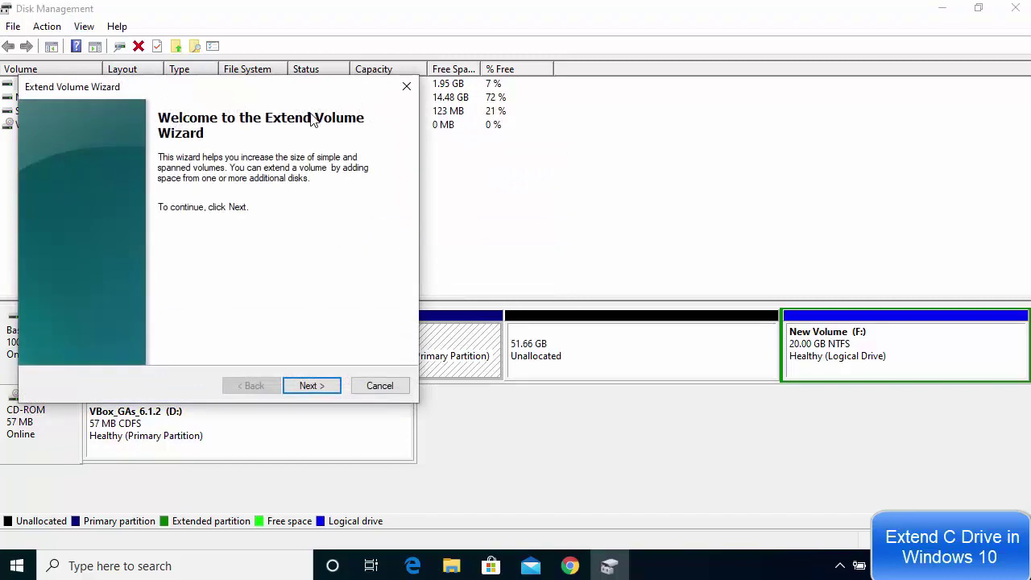
{"action": "left_click", "coordinate": [585, 456]}
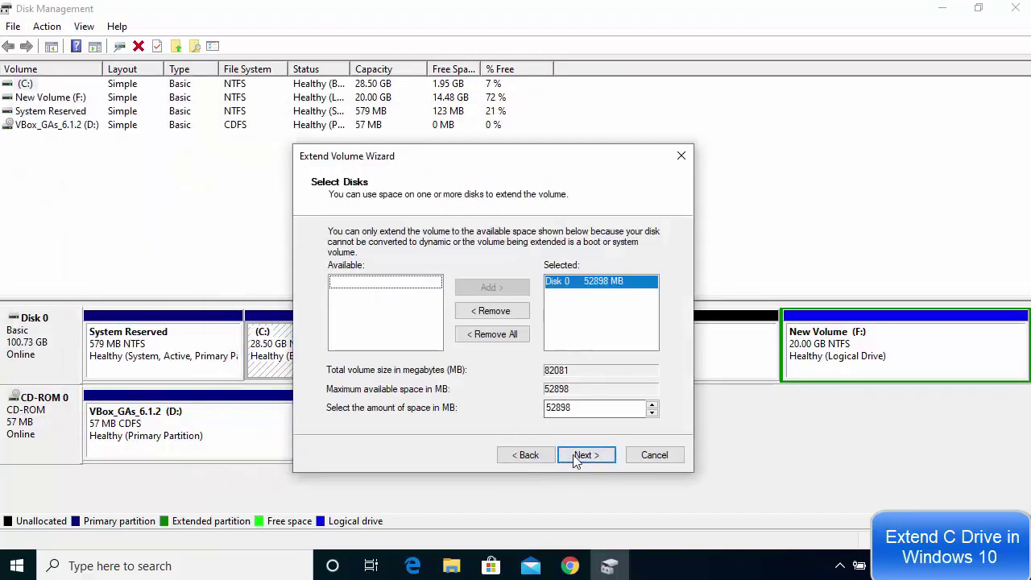
{"action": "left_click", "coordinate": [577, 459]}
{"action": "left_click", "coordinate": [585, 456]}
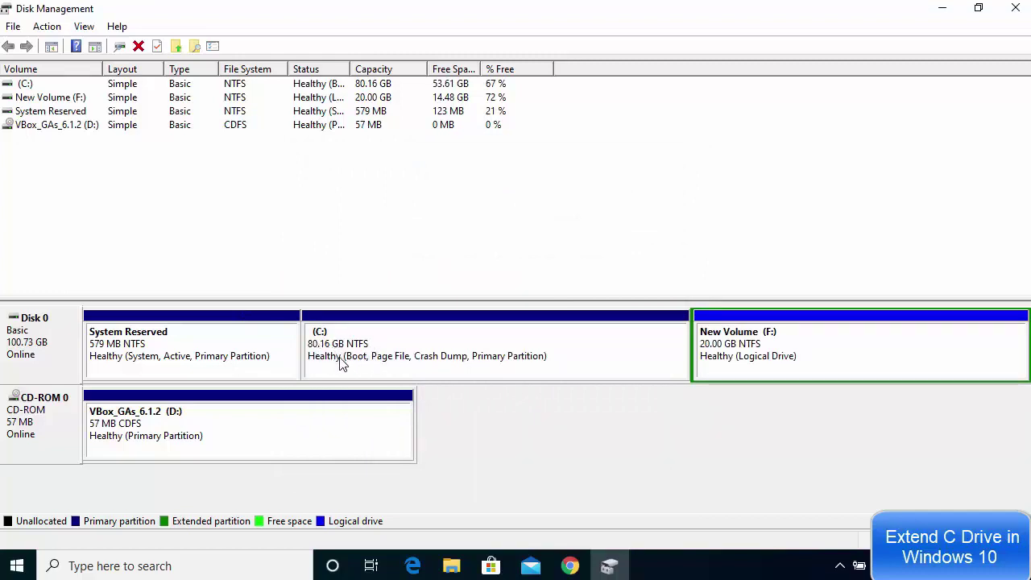
{"action": "left_click", "coordinate": [935, 14]}
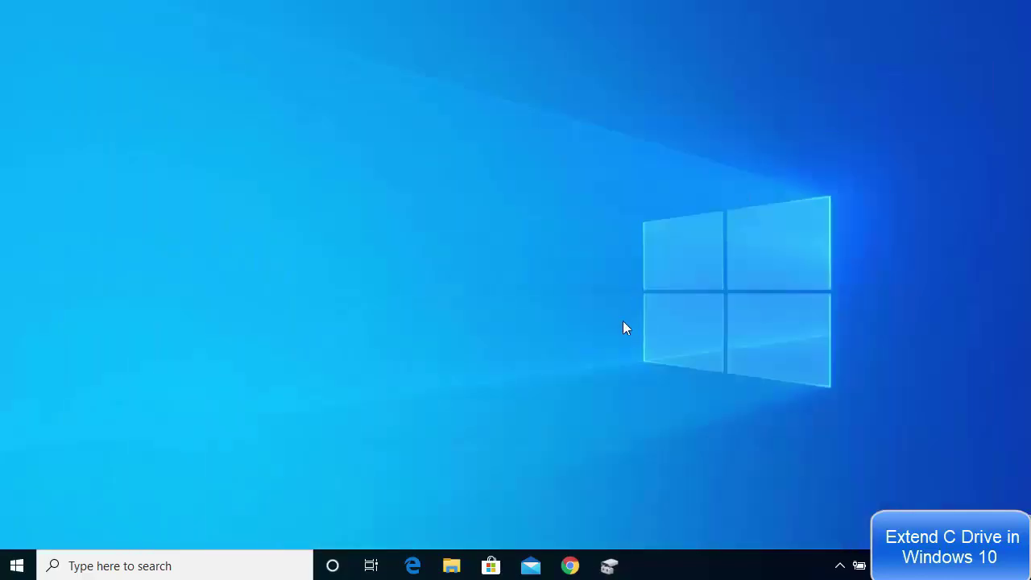
Step: Show This PC in File Explorer, listing Local Disk (C:), CD Drive (D:) and New Volume (F:)
{"action": "left_click", "coordinate": [453, 564]}
{"action": "left_click", "coordinate": [68, 147]}
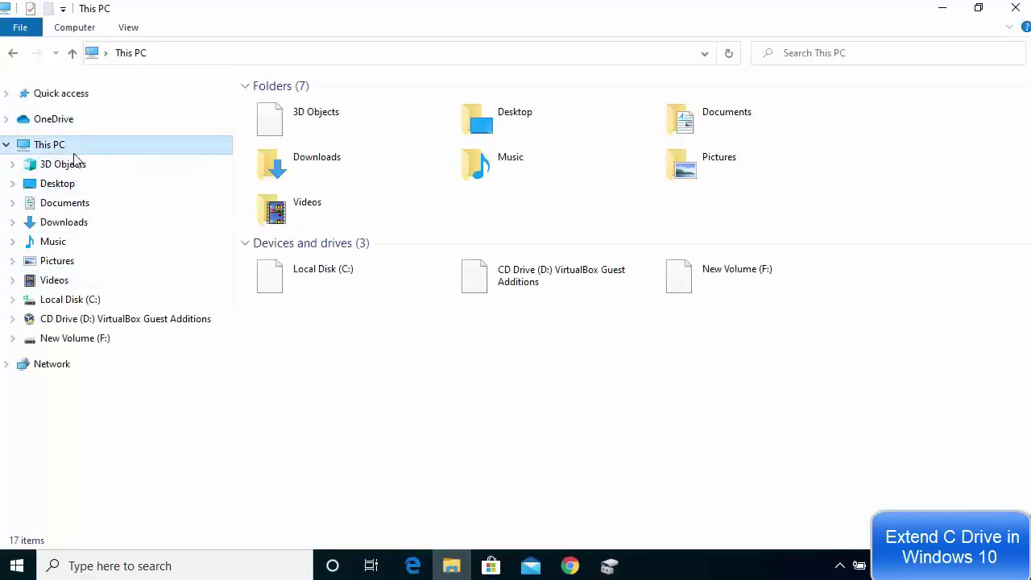